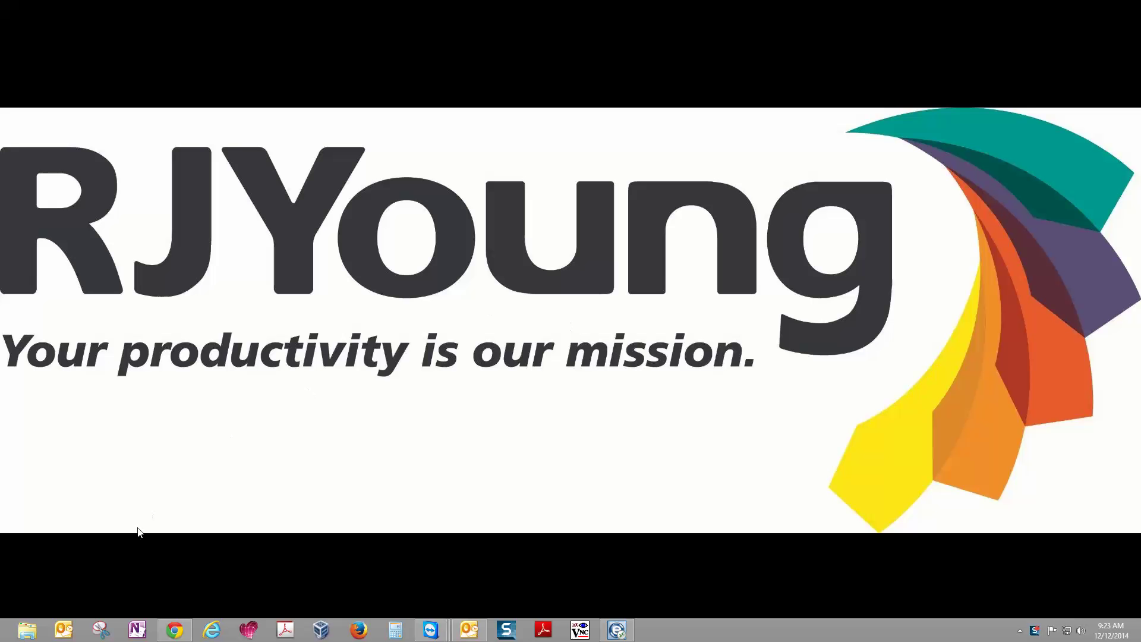
- Create a new folder named Scans at the root of the OS (C:) drive
click(27, 633)
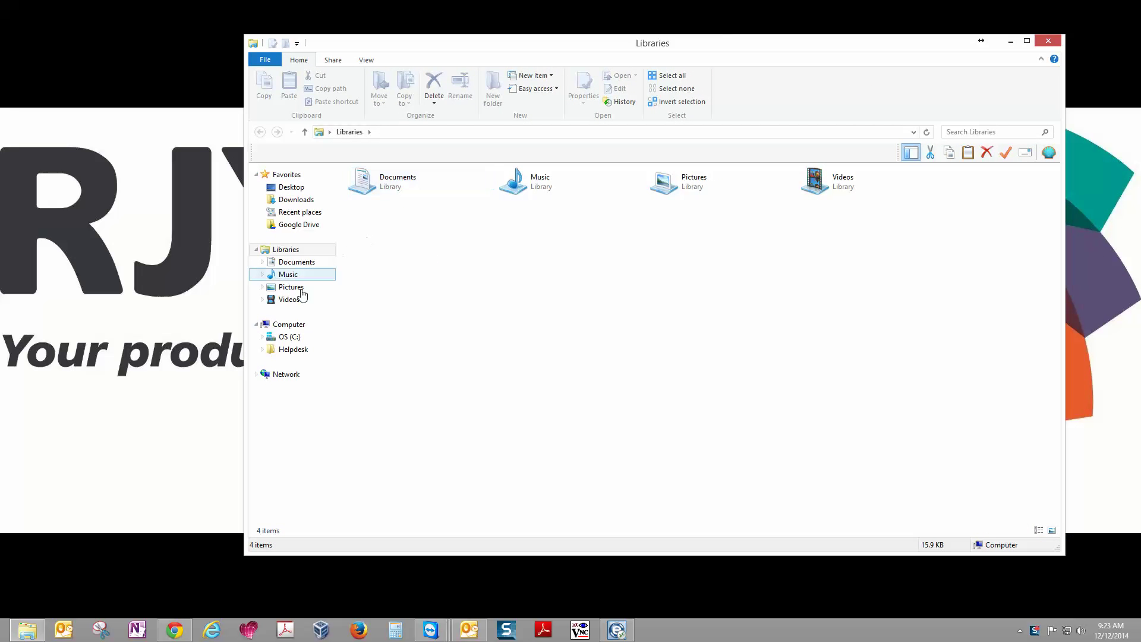
click(295, 341)
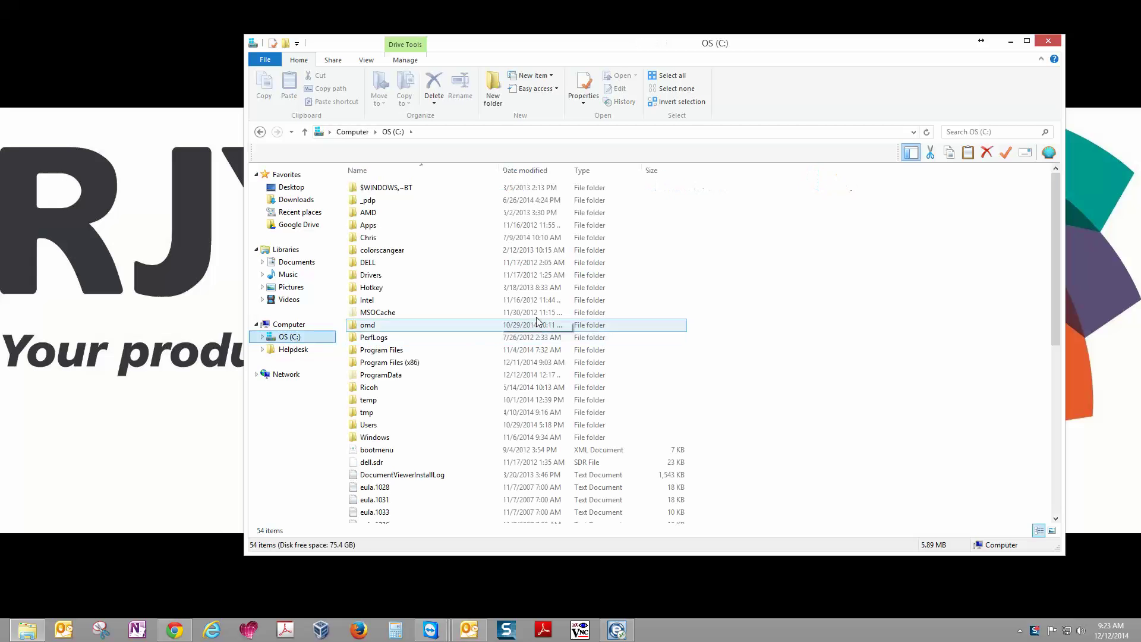
click(492, 88)
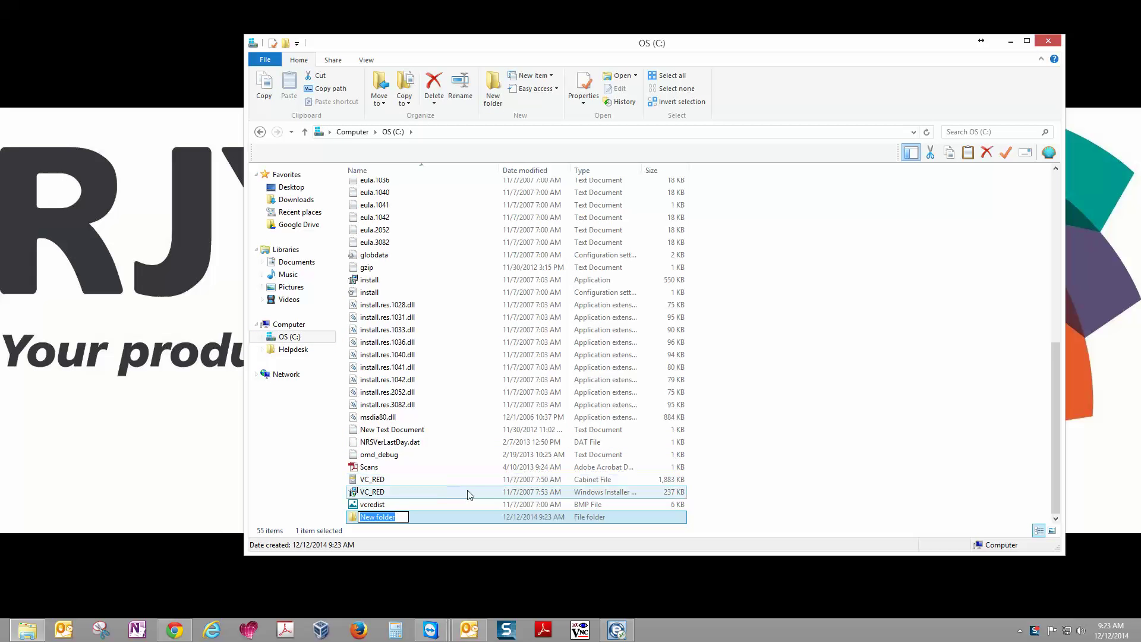
text(Scans)
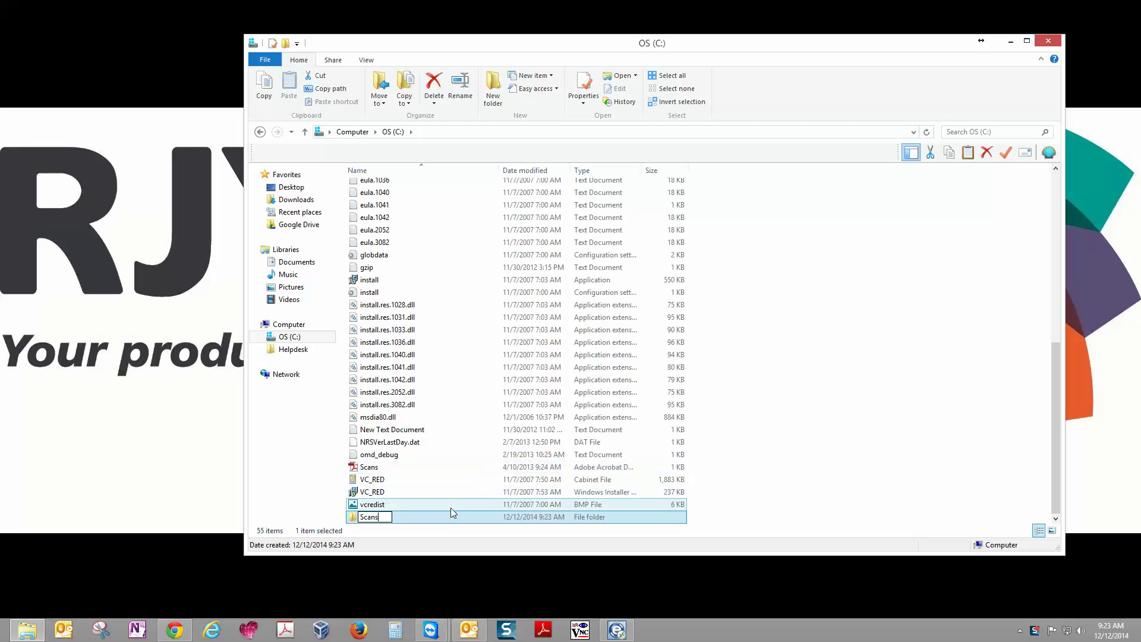
click(444, 518)
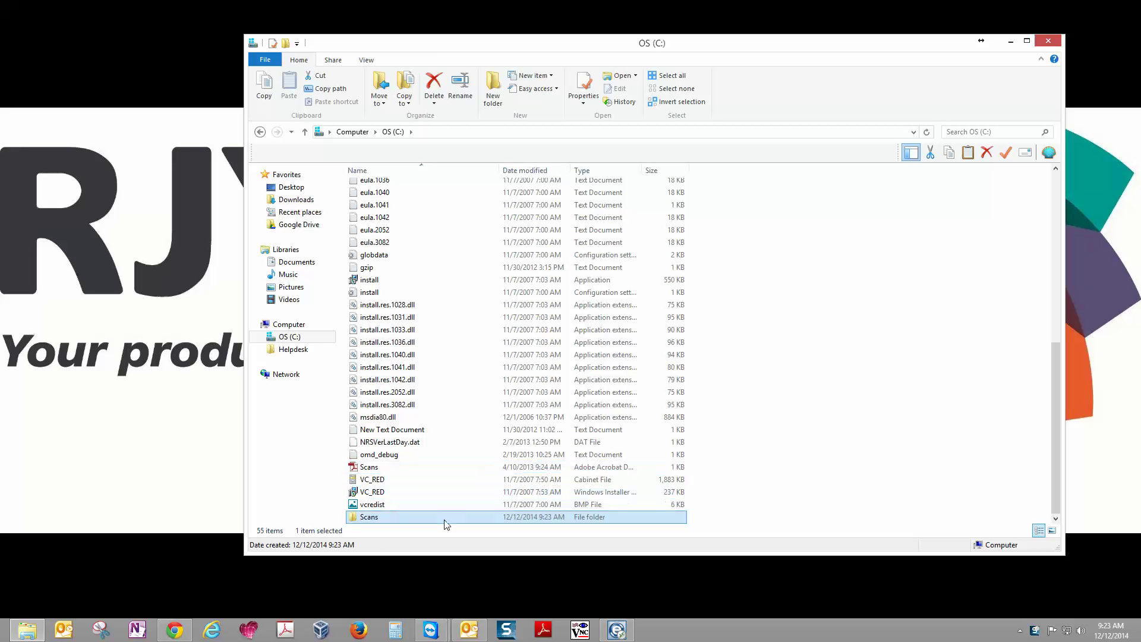
- Bring up the Scans folder's Properties on the Sharing tab
right_click(384, 519)
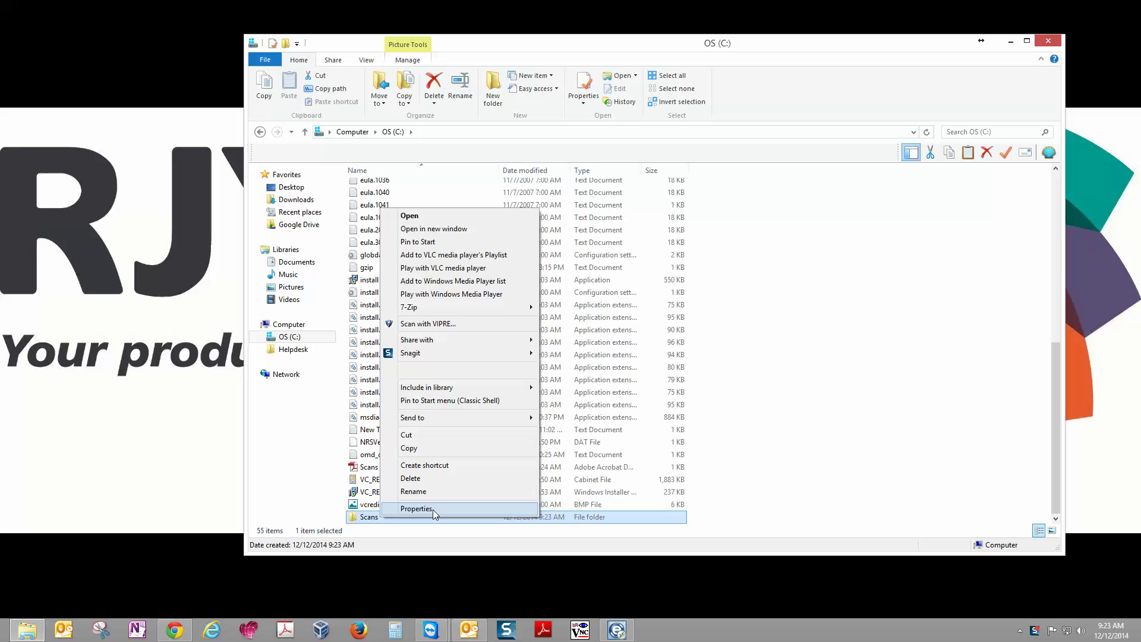
click(432, 509)
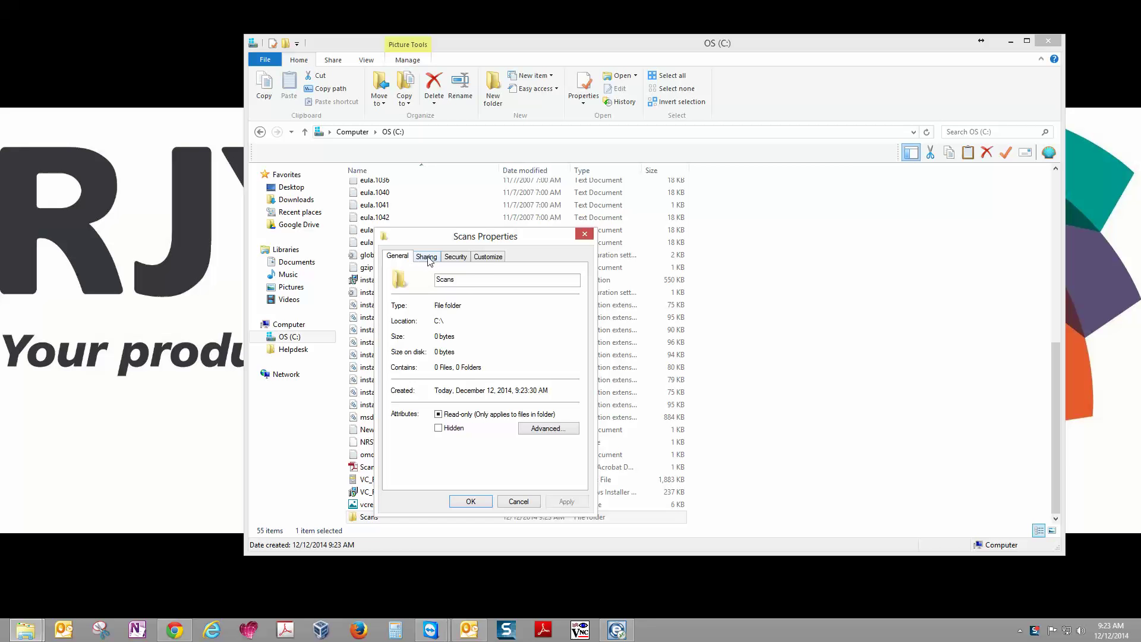
click(428, 259)
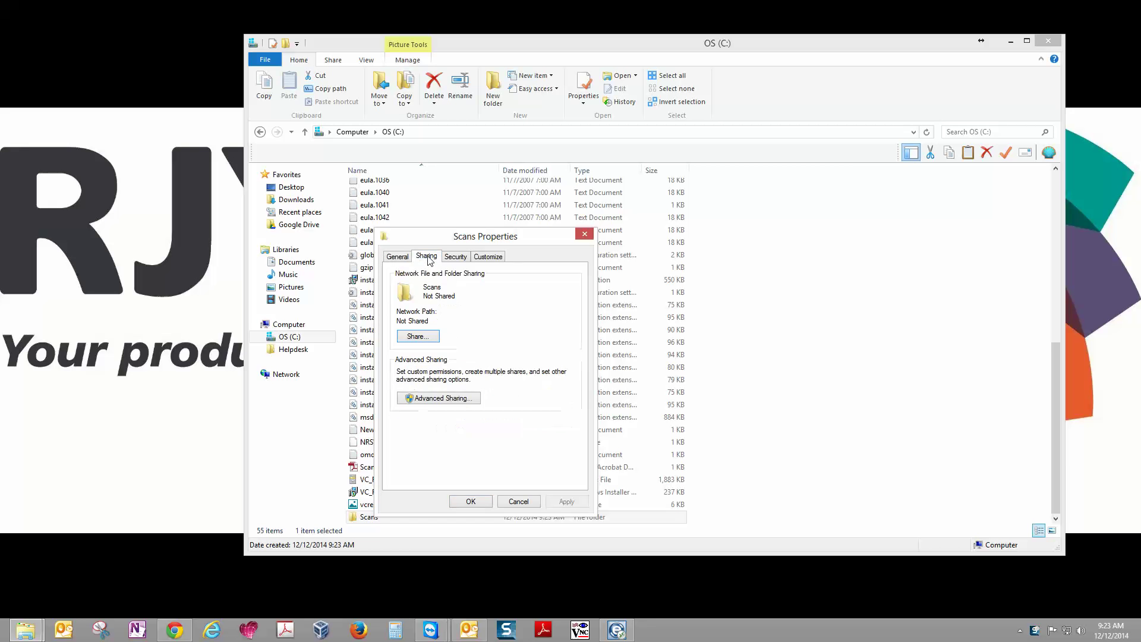
- Share the Scans folder with Everyone at Read/Write permission and apply it
click(423, 338)
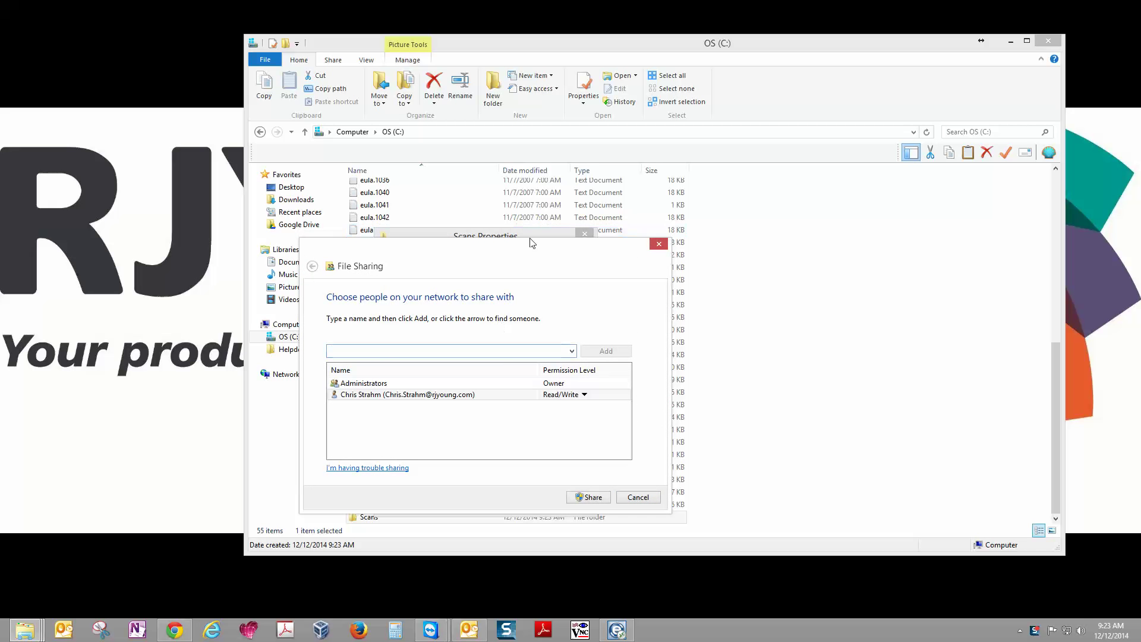
click(579, 308)
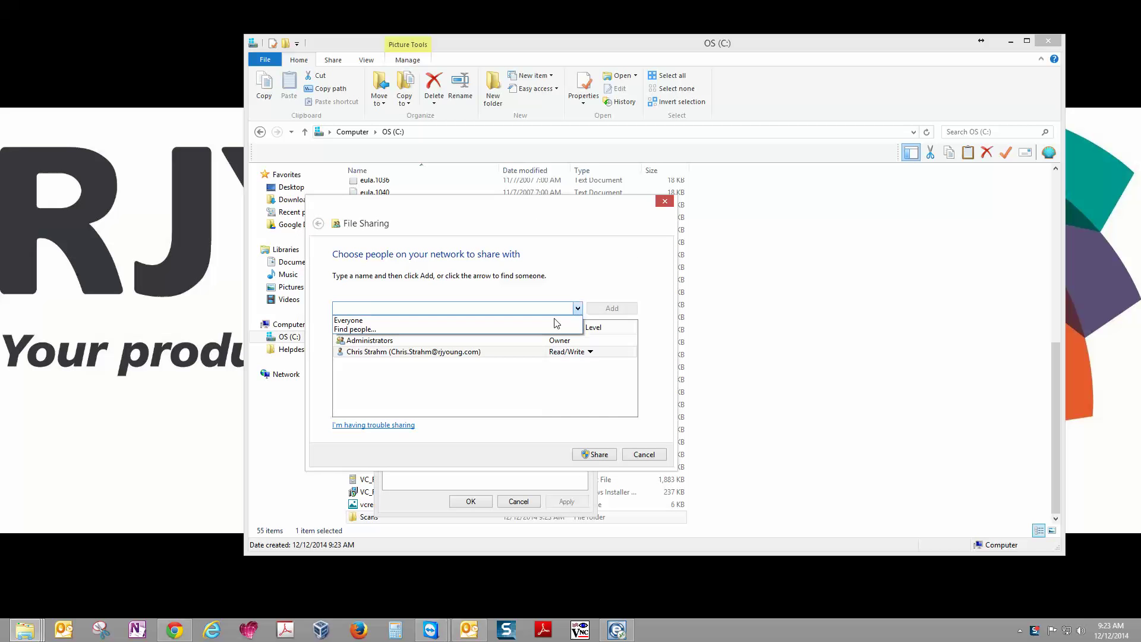
click(406, 318)
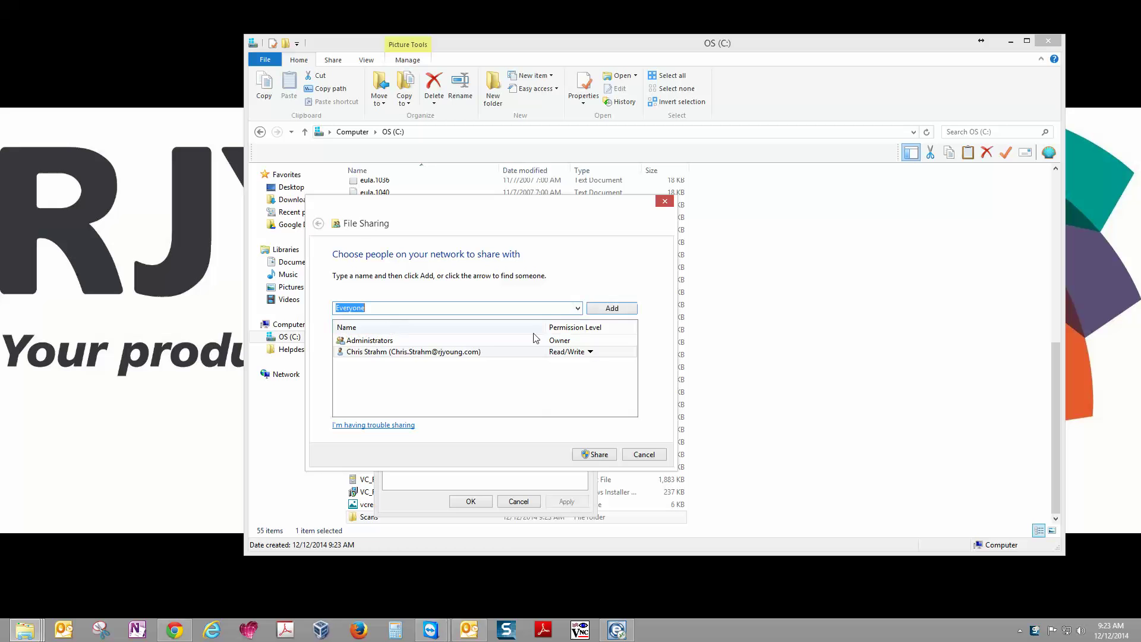
click(612, 308)
click(571, 365)
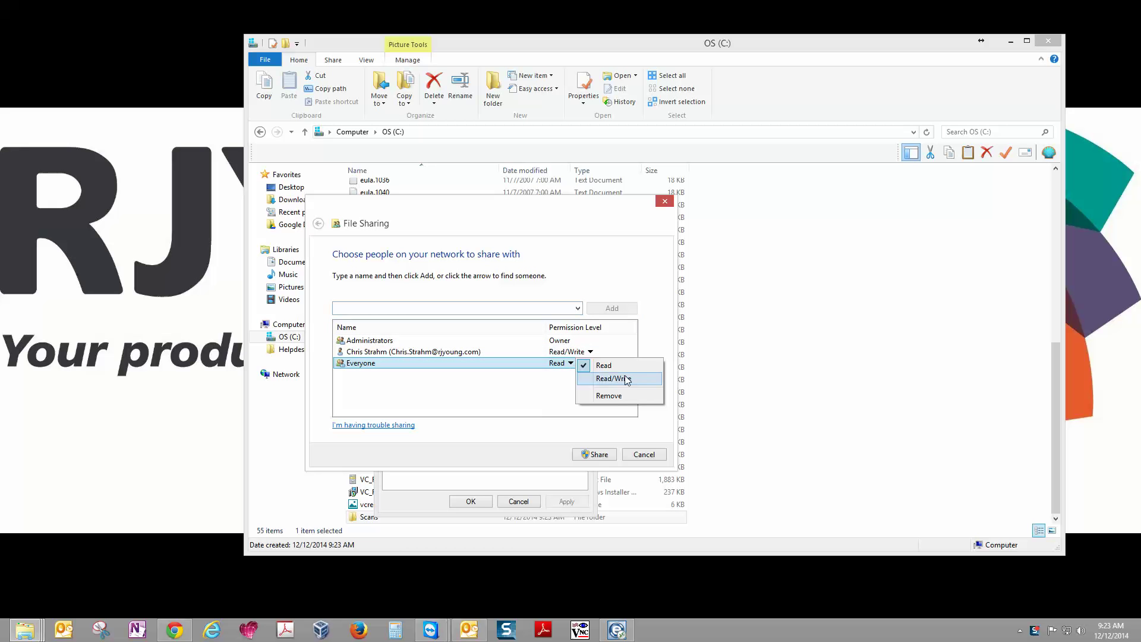
click(627, 382)
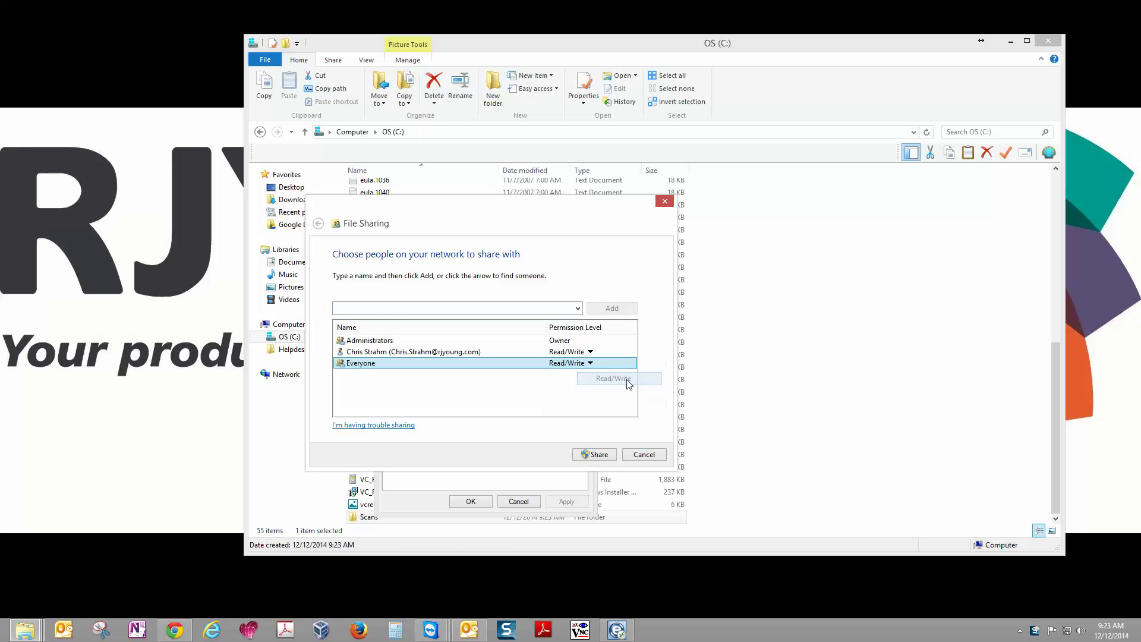
click(600, 456)
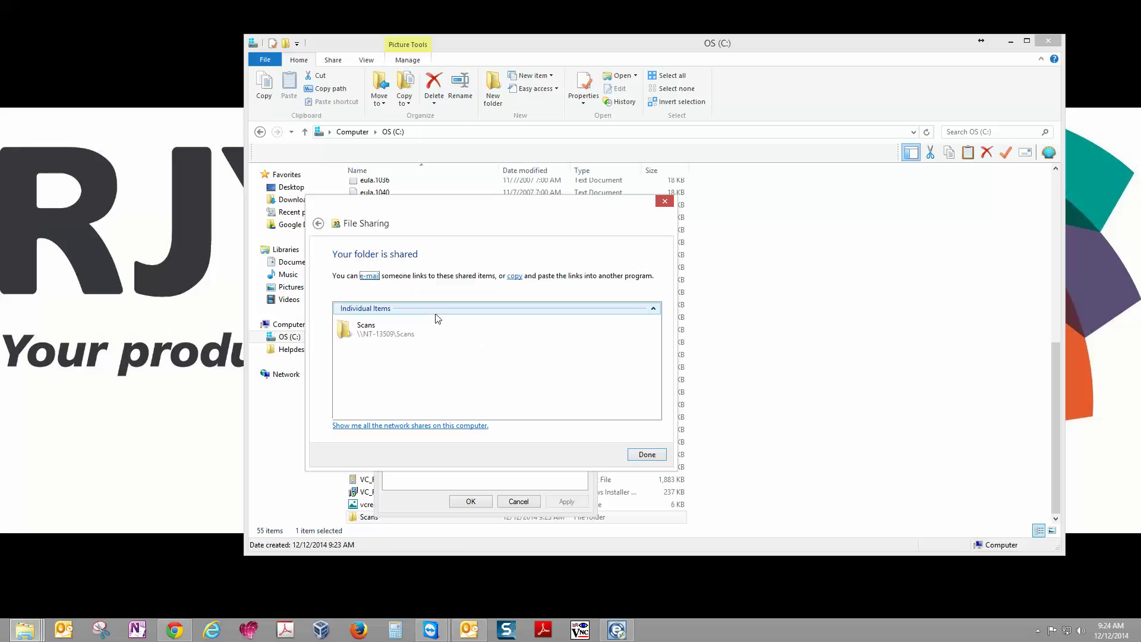
click(646, 454)
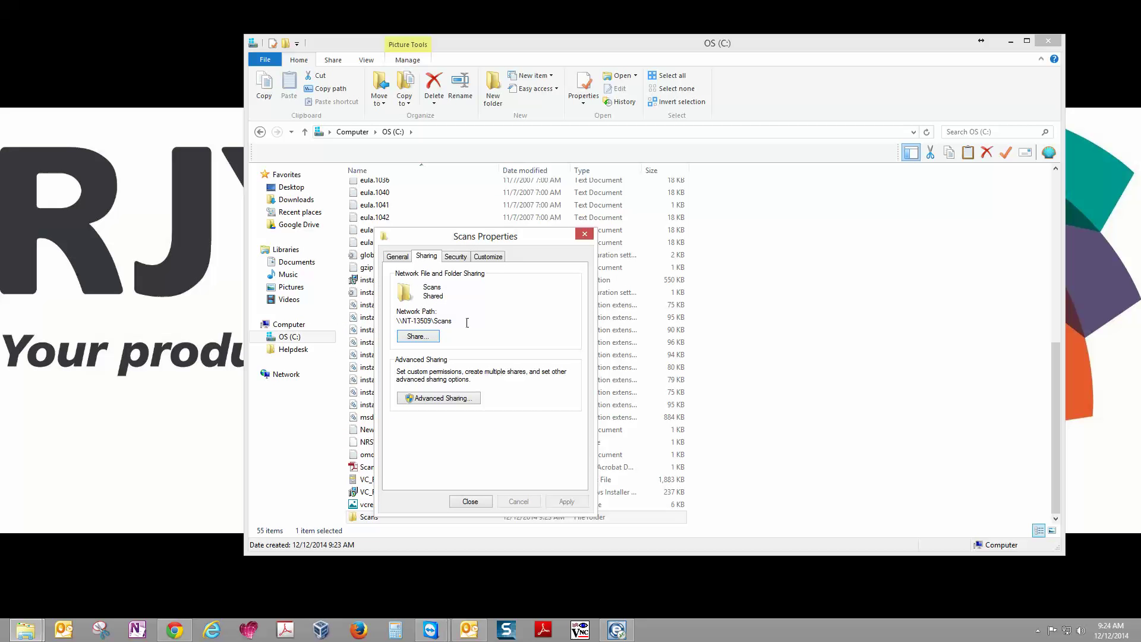
- Select the network path \\NT-13509\Scans and close the OS (C:) Explorer window
drag(448, 320, 397, 322)
click(1049, 45)
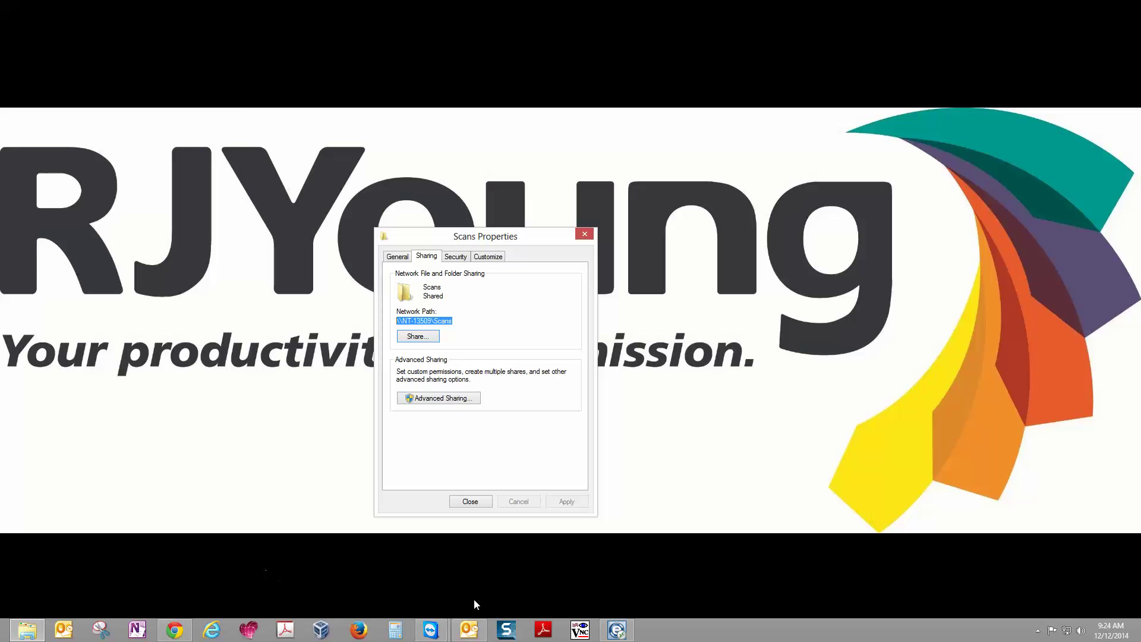
- Load the printer's Web Image Monitor at 195.6.13.229 in Chrome and go to its login page
click(174, 629)
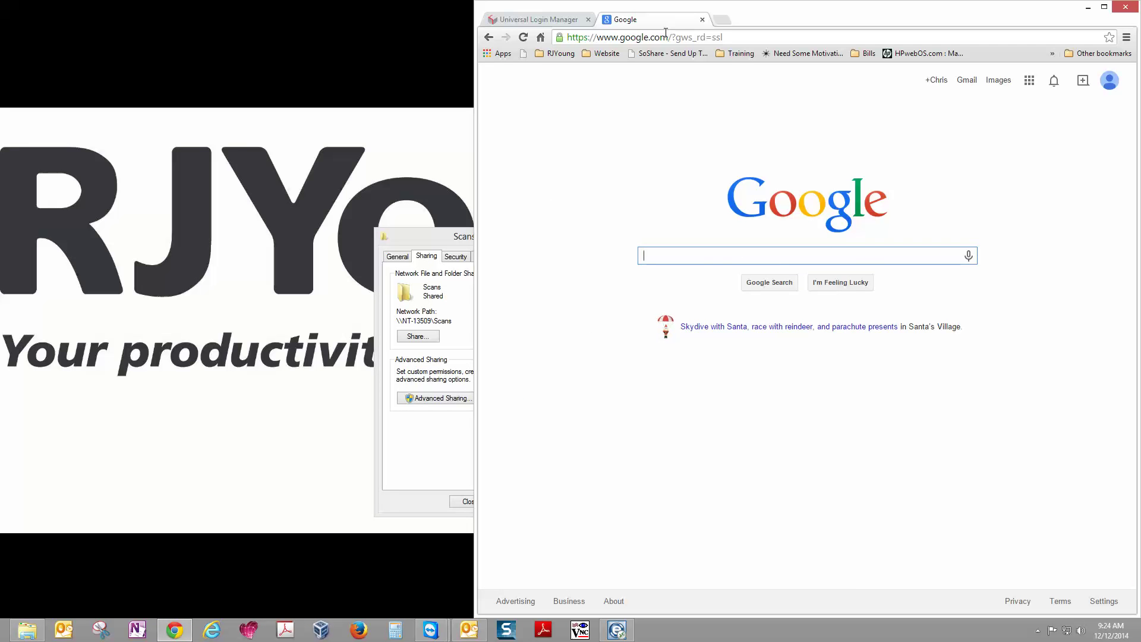
click(718, 37)
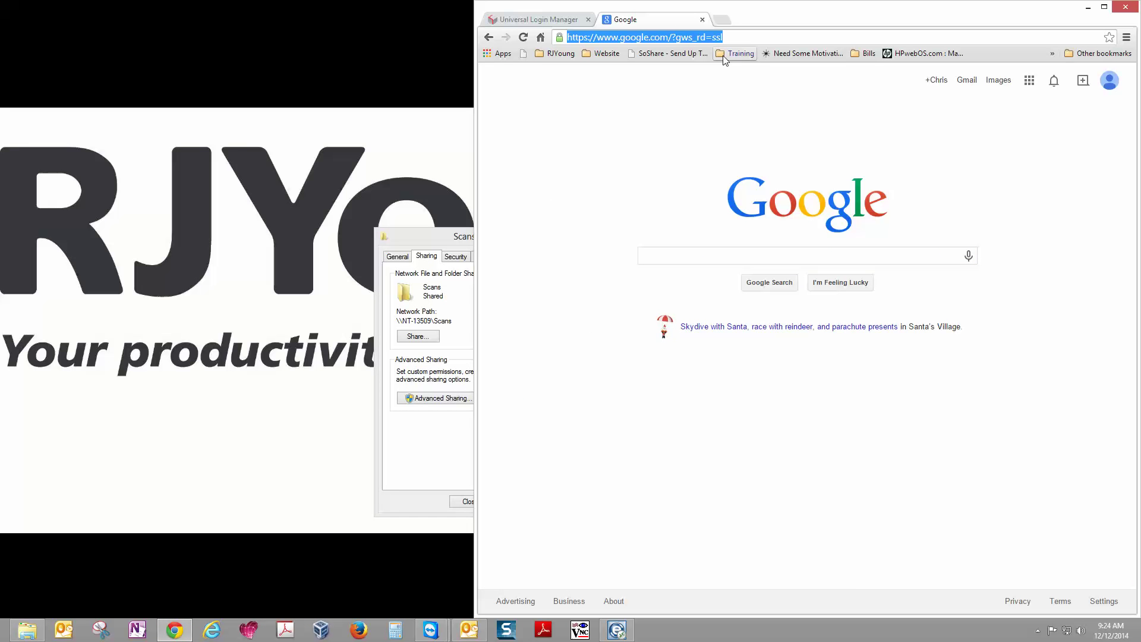
text(195.6)
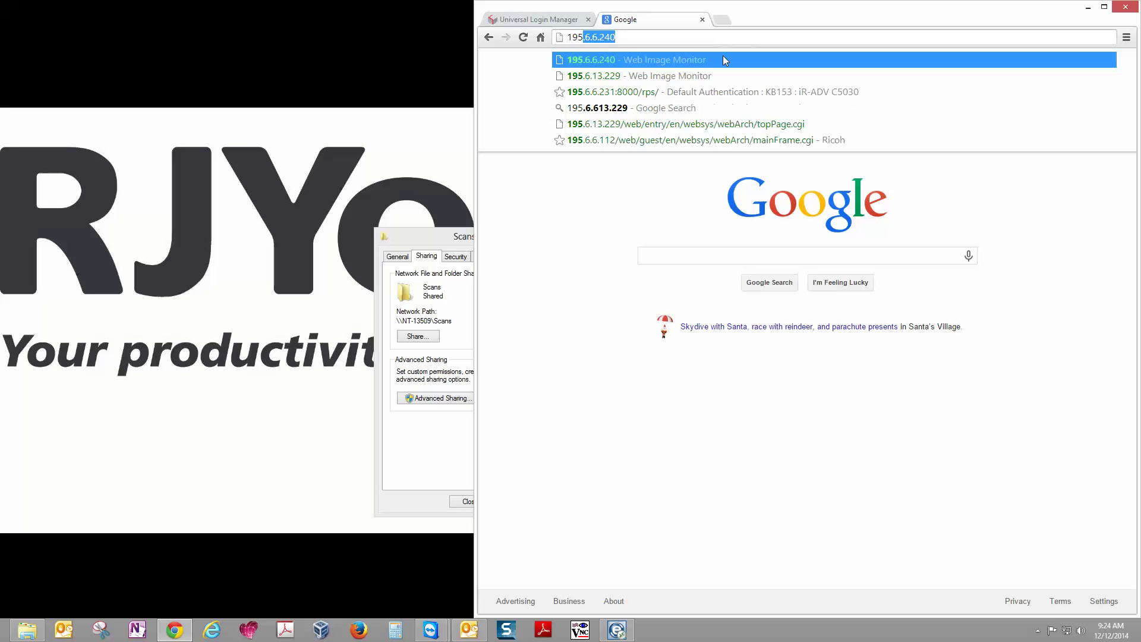
text(.13.)
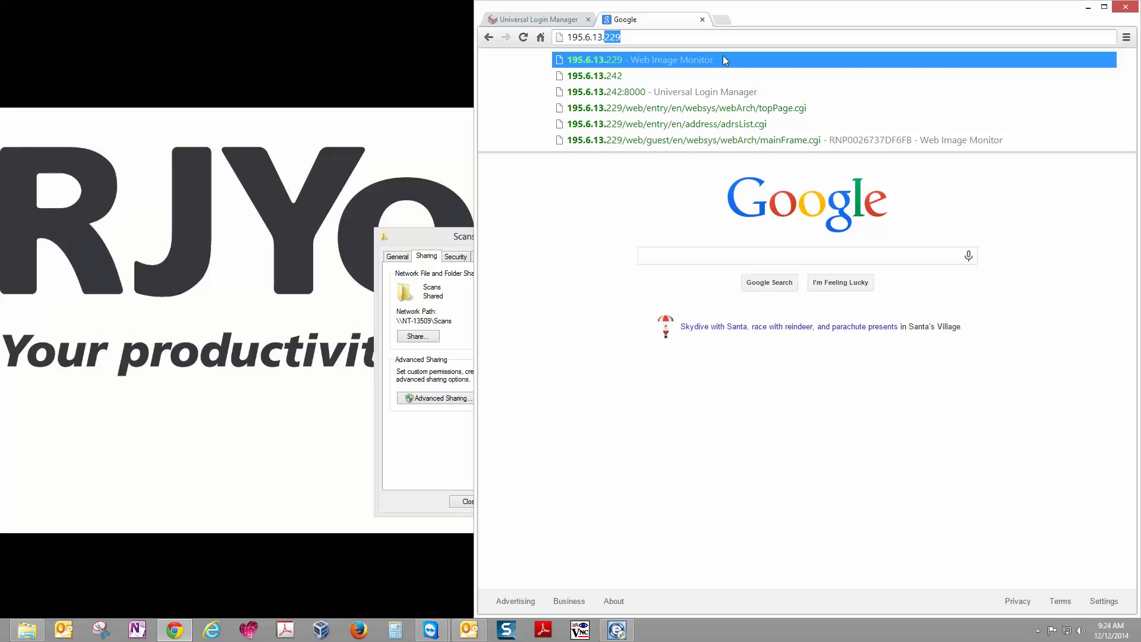
text(229)
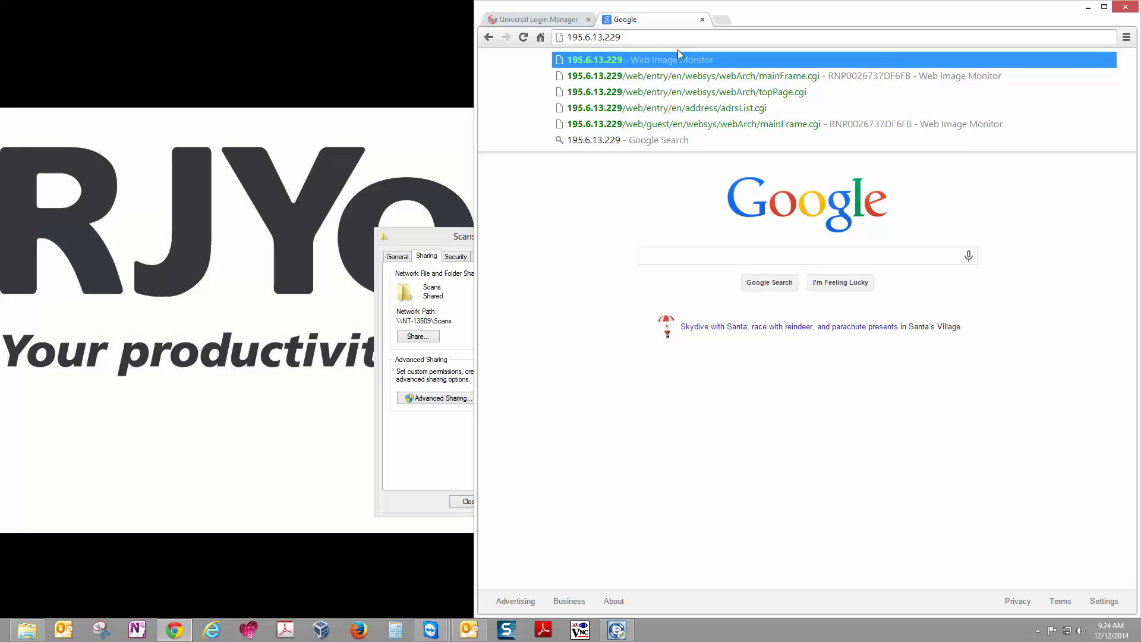
key(Return)
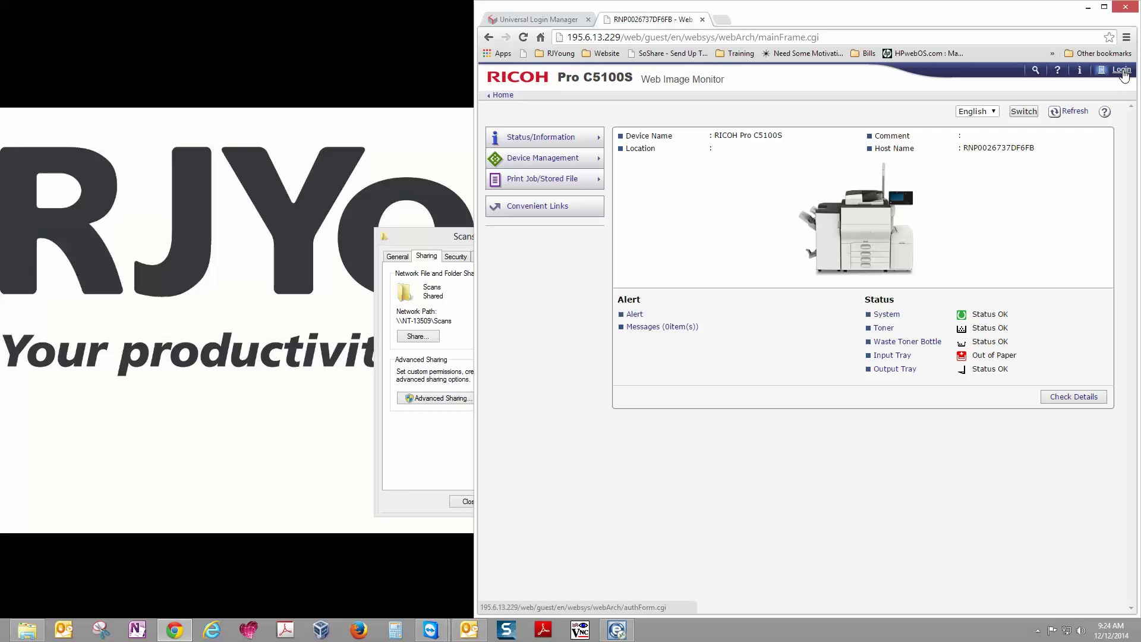
click(1121, 71)
- Log in as admin and go to the printer's Address List
click(691, 140)
text(admin)
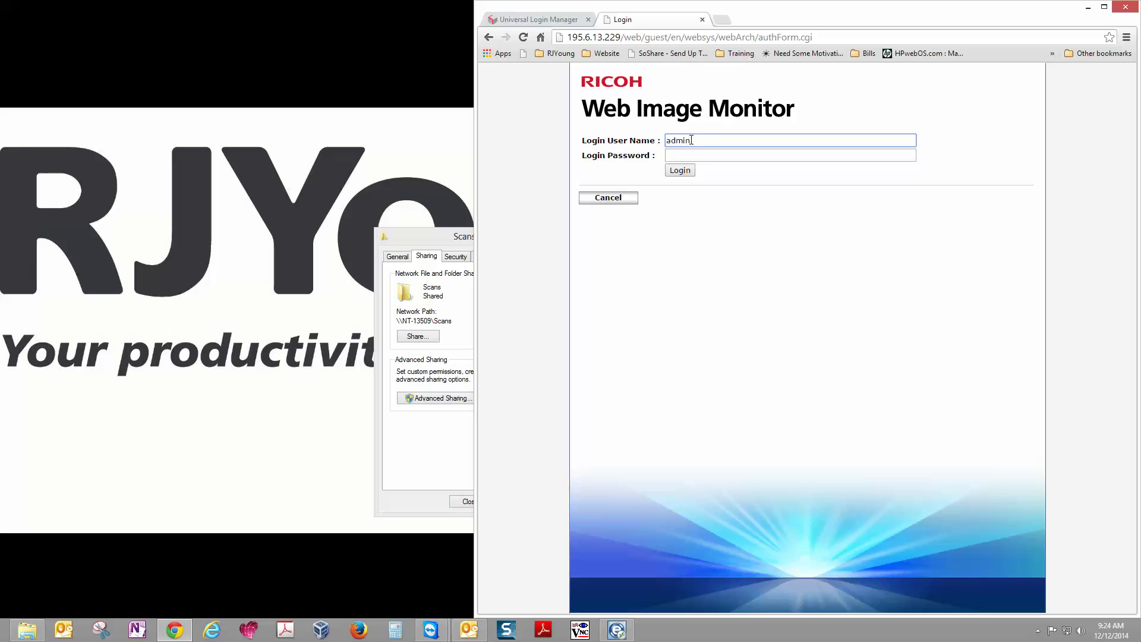
click(678, 170)
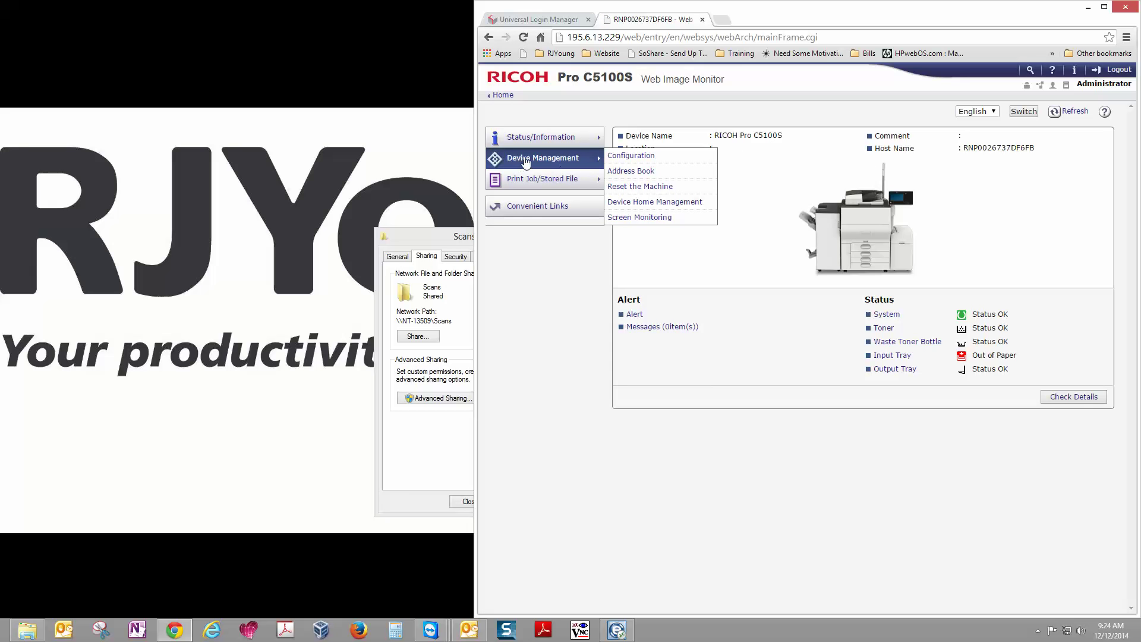
mouse_move(541, 158)
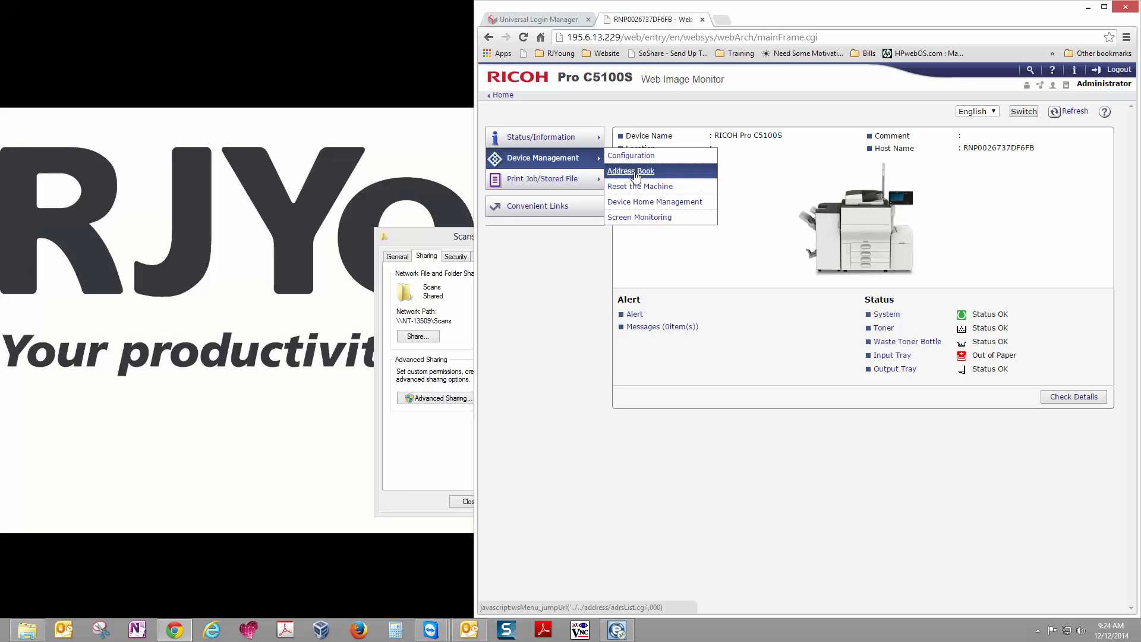
click(636, 175)
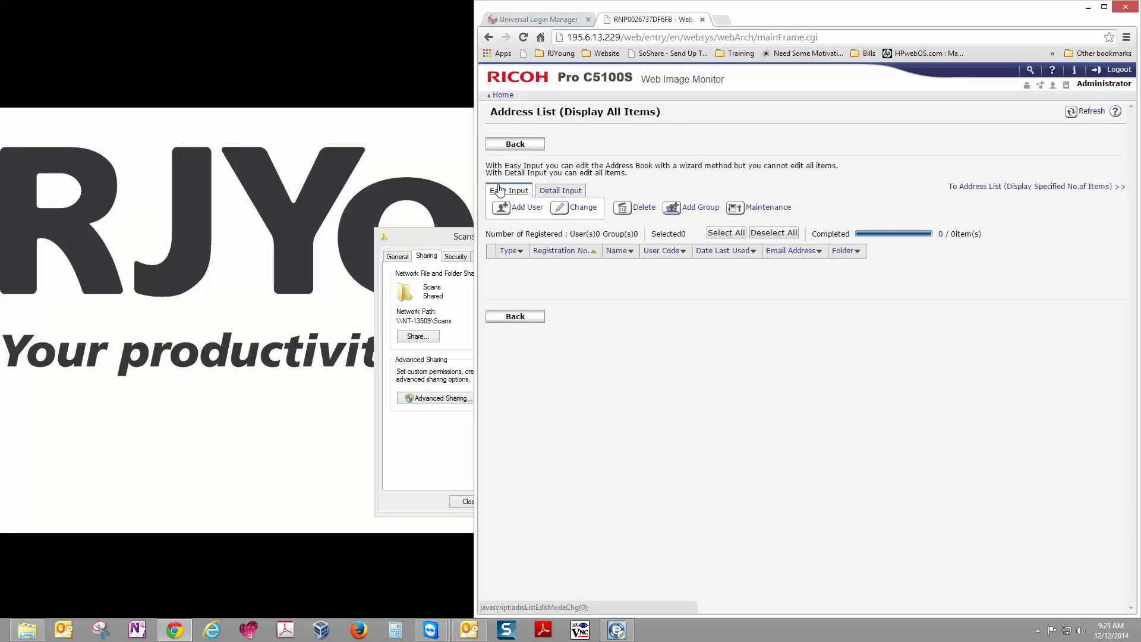
- Start a new address book user with Name and Key Display set to Test
click(558, 196)
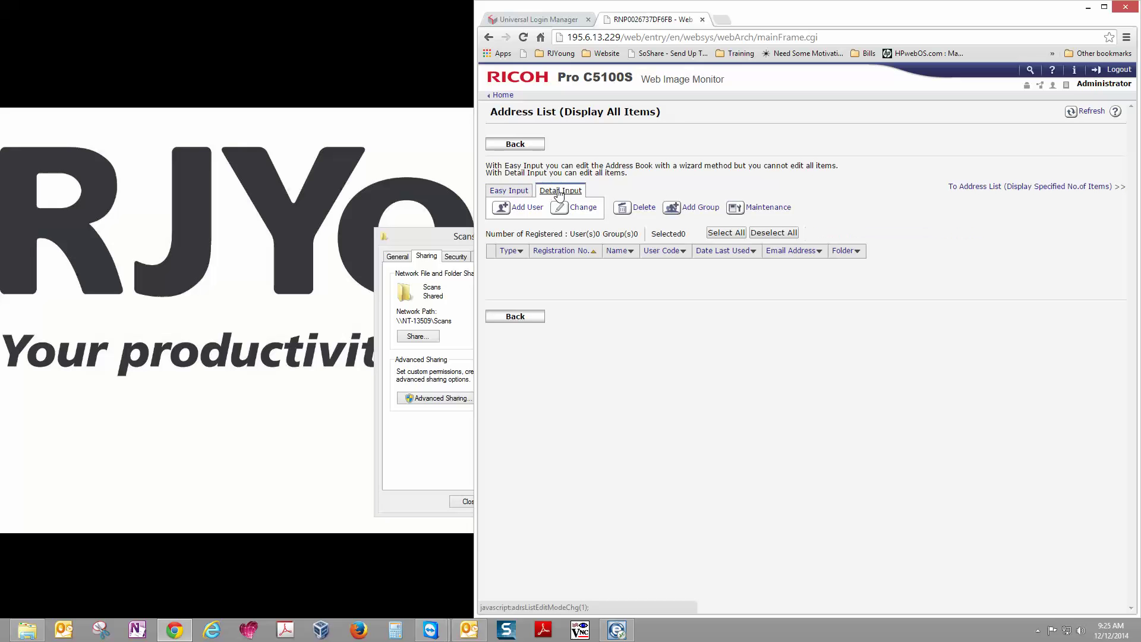
click(527, 212)
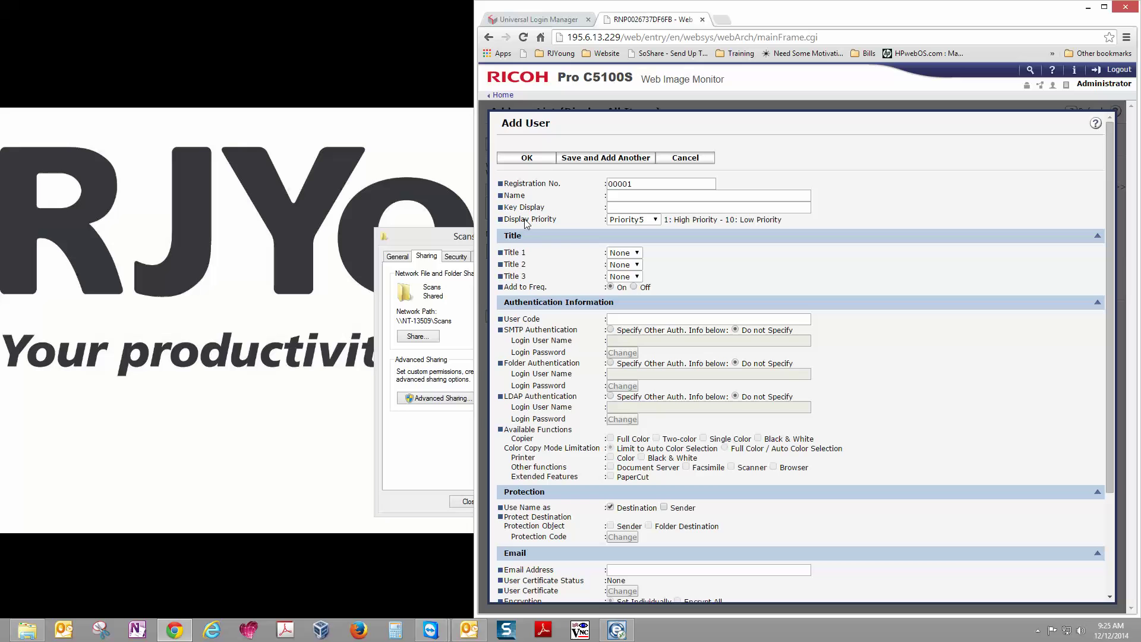
click(633, 197)
click(646, 206)
text(Test)
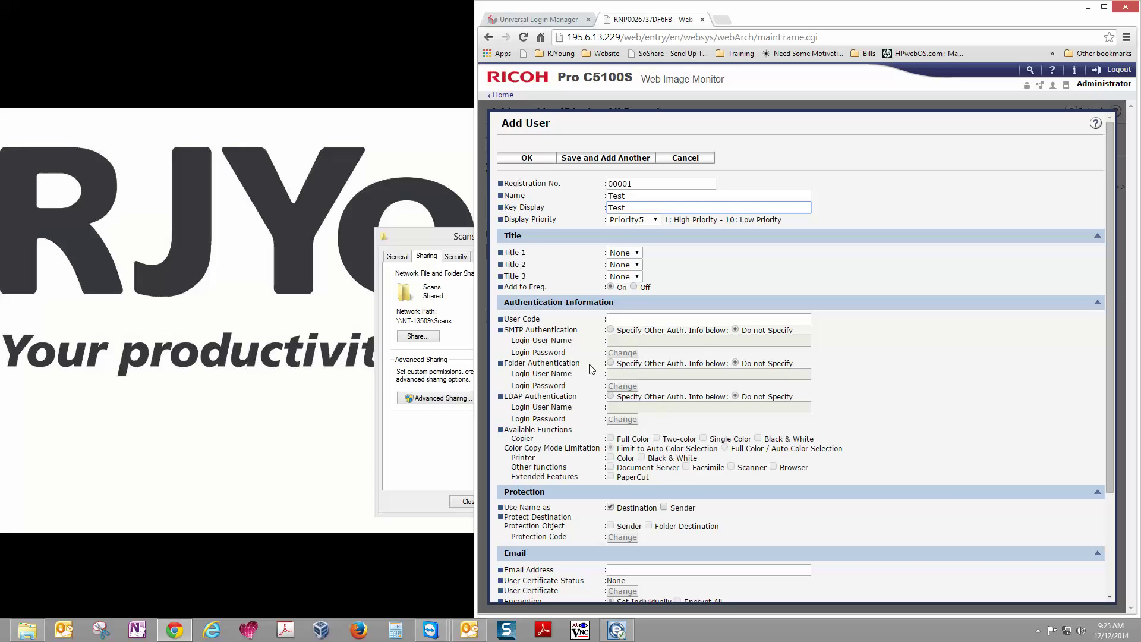
- Choose Specify Other Auth. Info with its folder login user name and go to the password setting
click(611, 363)
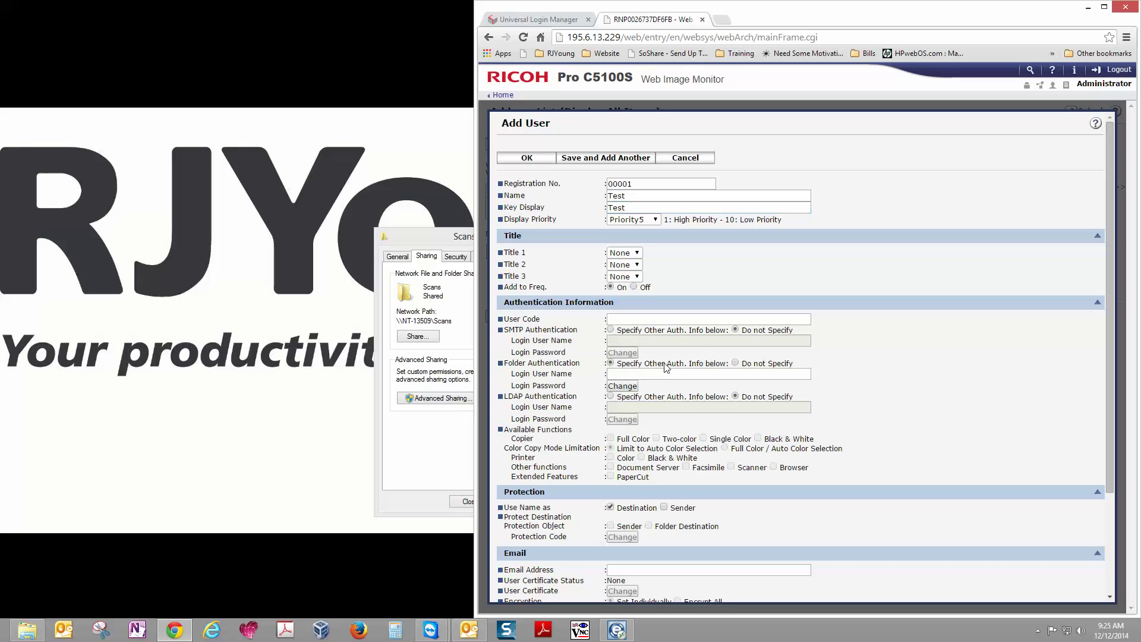
click(626, 374)
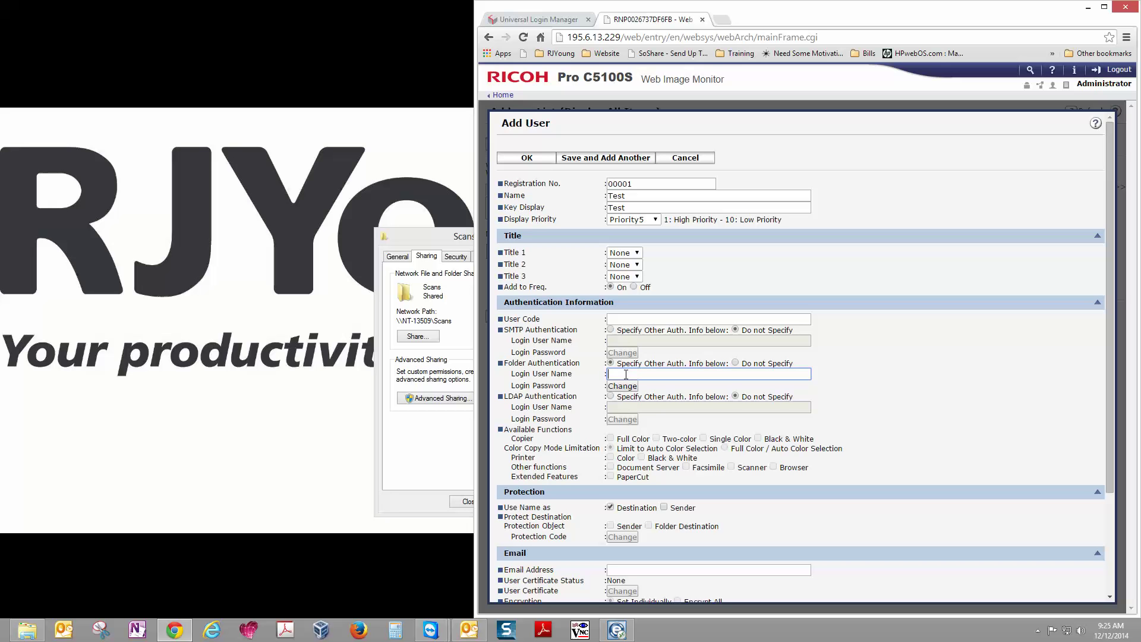
text(chrstr)
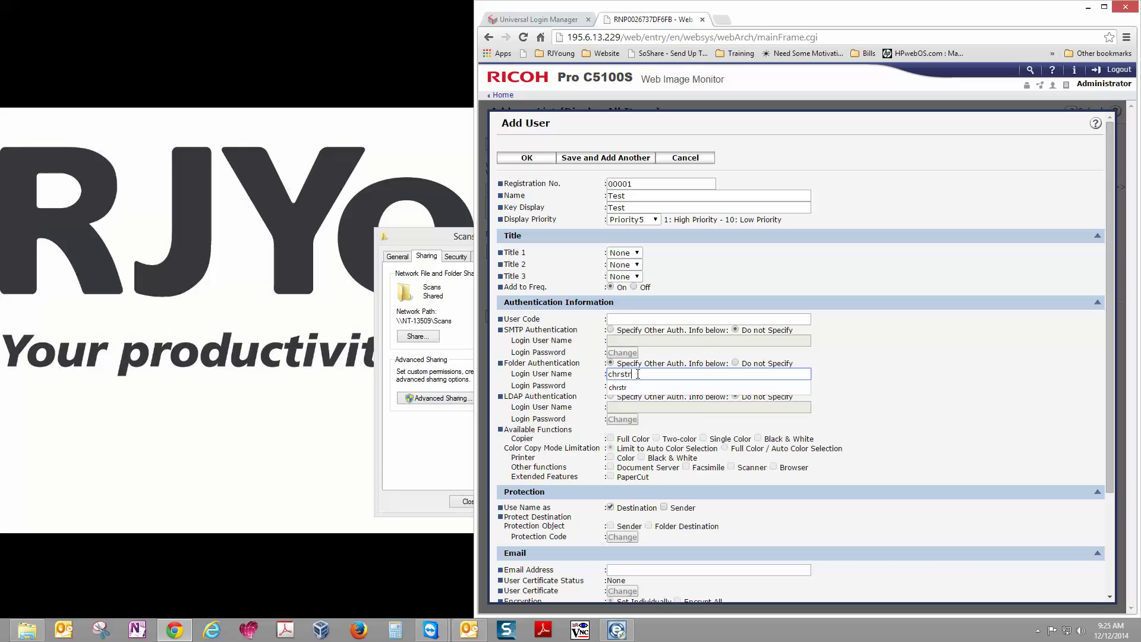
click(887, 381)
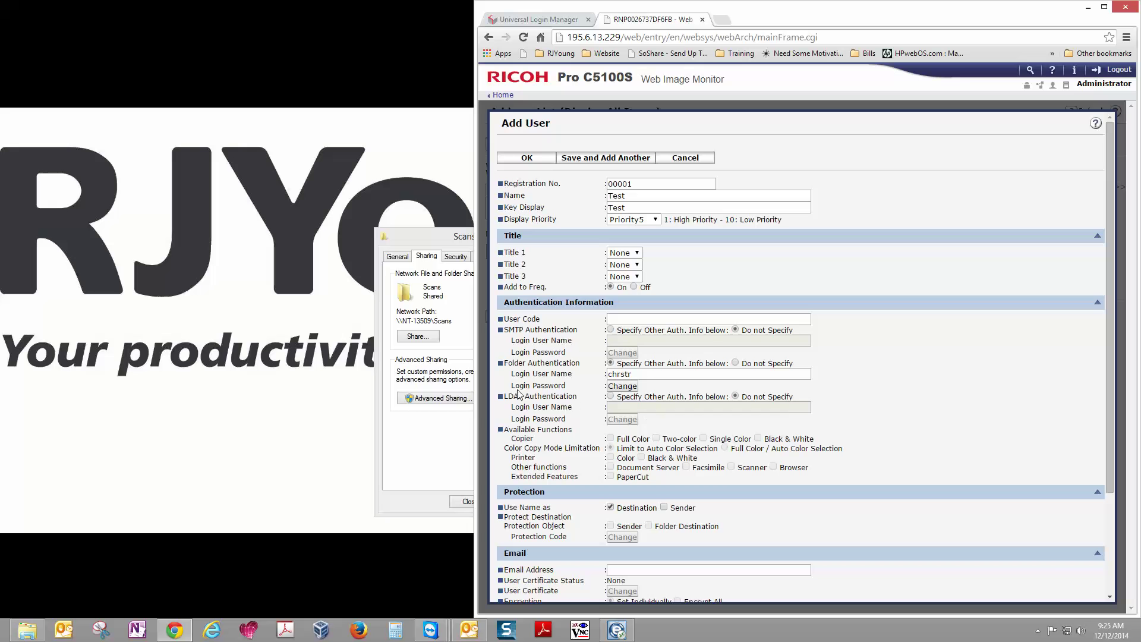
click(621, 386)
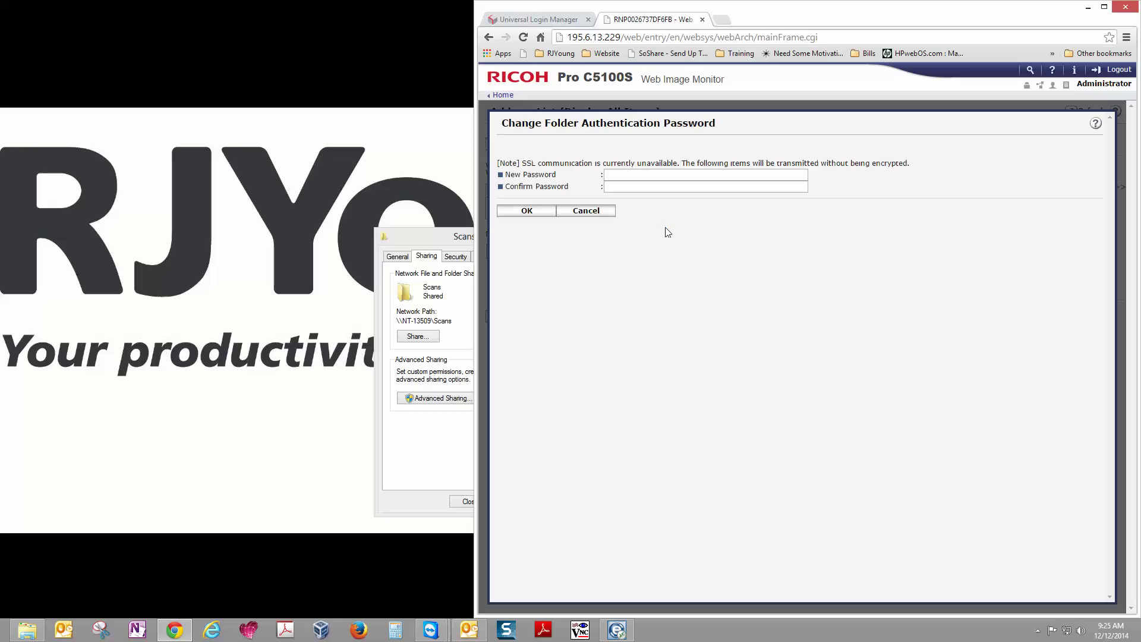
click(632, 176)
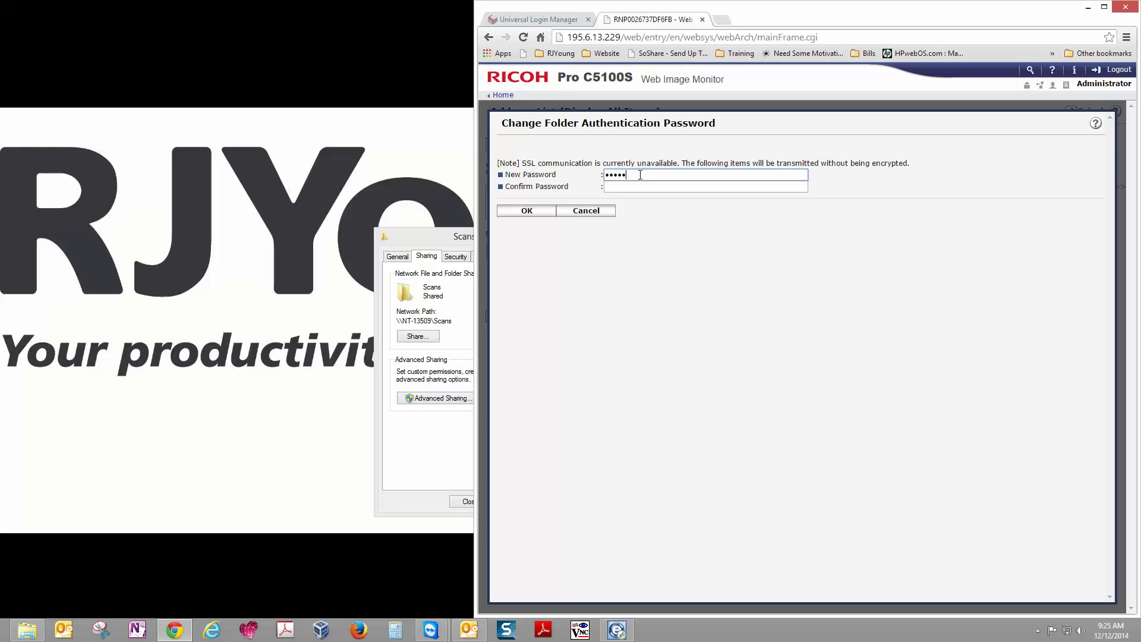
text(ord)
- Enter and confirm the folder authentication password and apply it with OK
key(Tab)
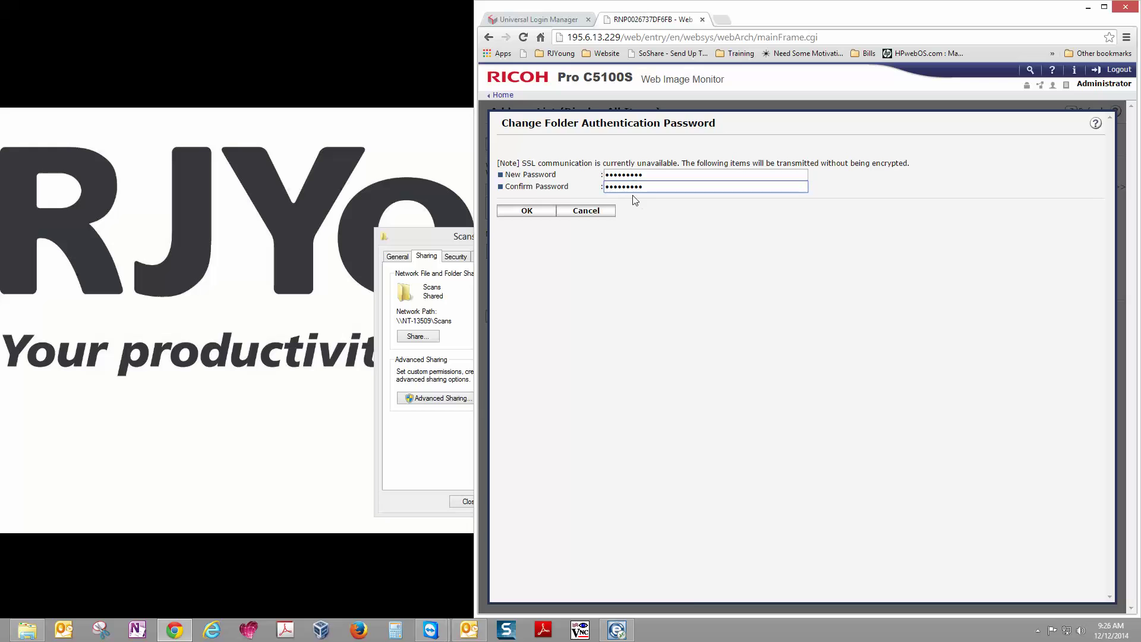
click(526, 213)
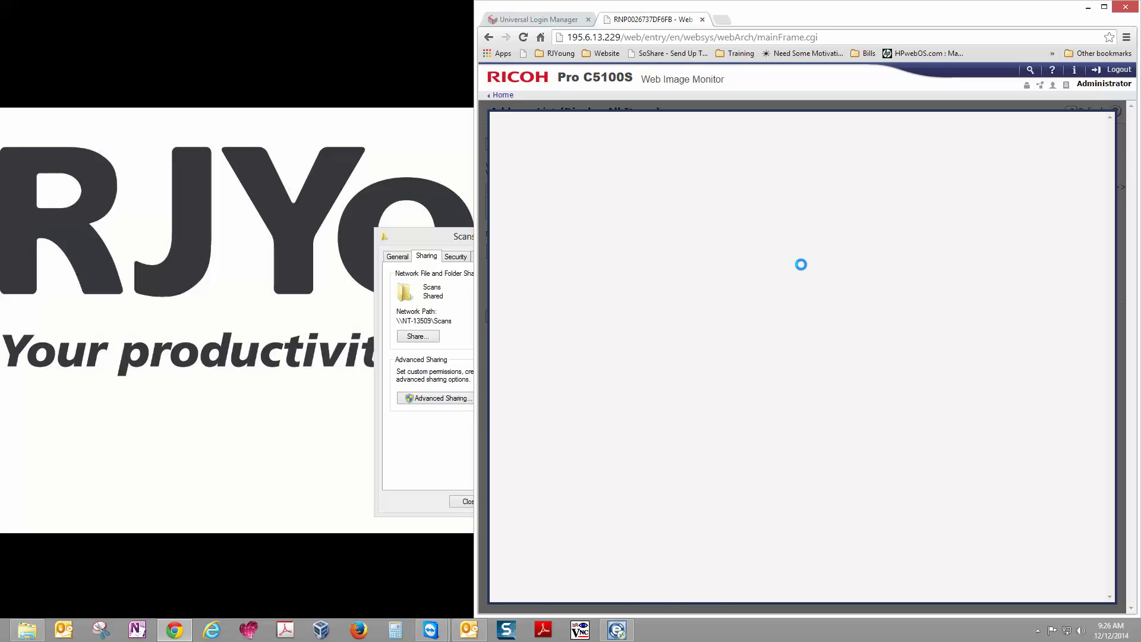
scroll(838, 265, down, 1)
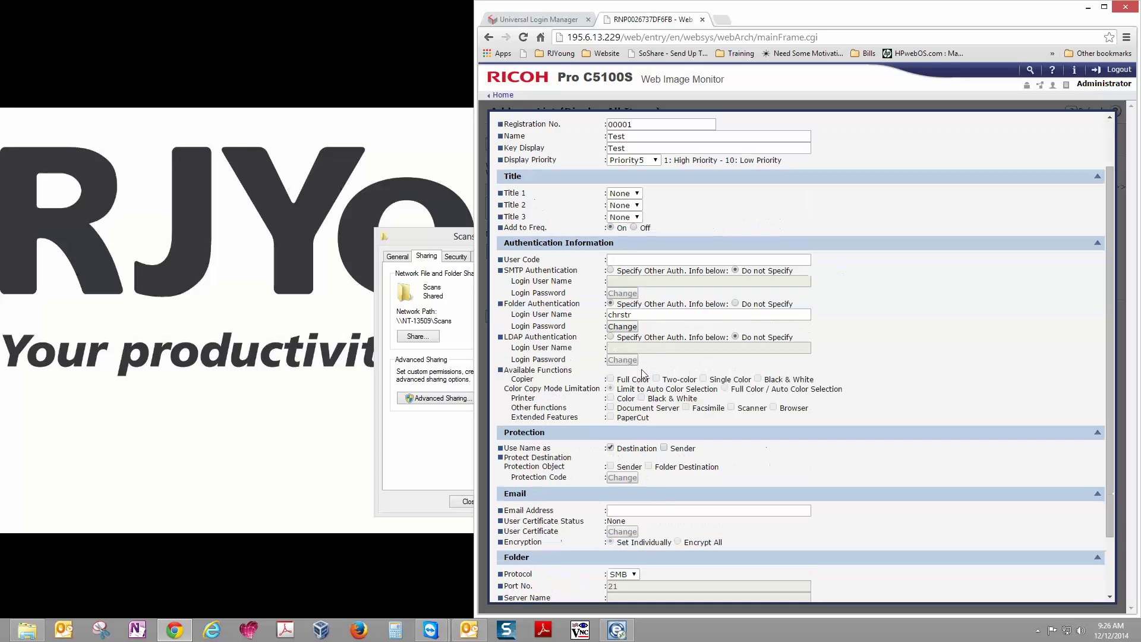
scroll(911, 359, down, 1)
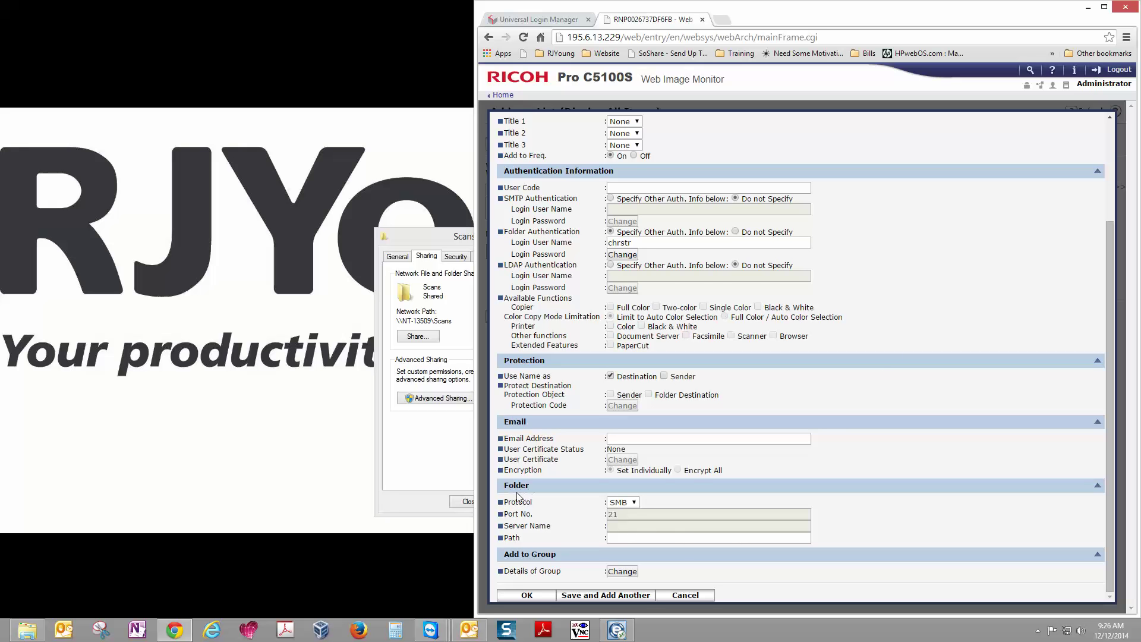
- Copy \\NT-13509\Scans from Scans Properties into the entry's Path and save the Test entry
click(450, 320)
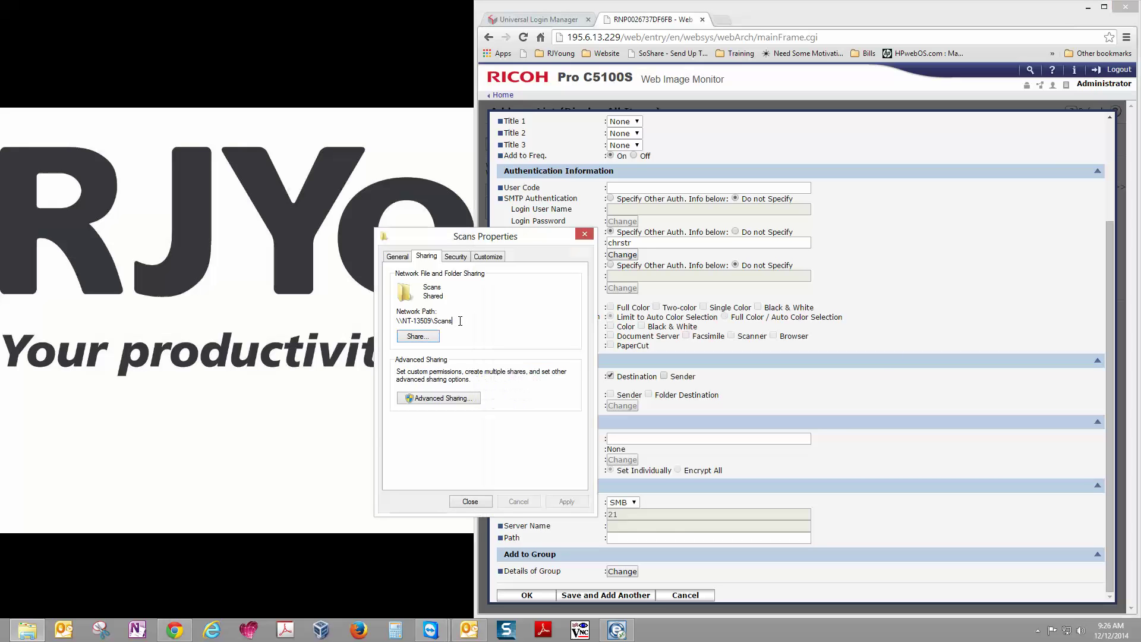
drag(459, 320, 395, 323)
right_click(414, 317)
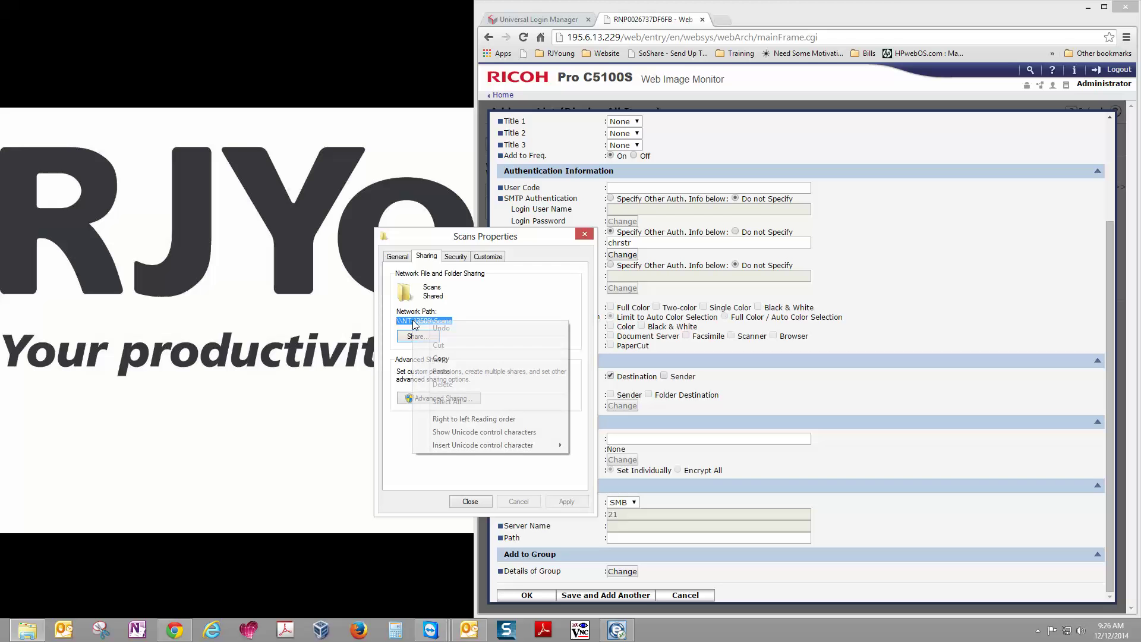
click(450, 358)
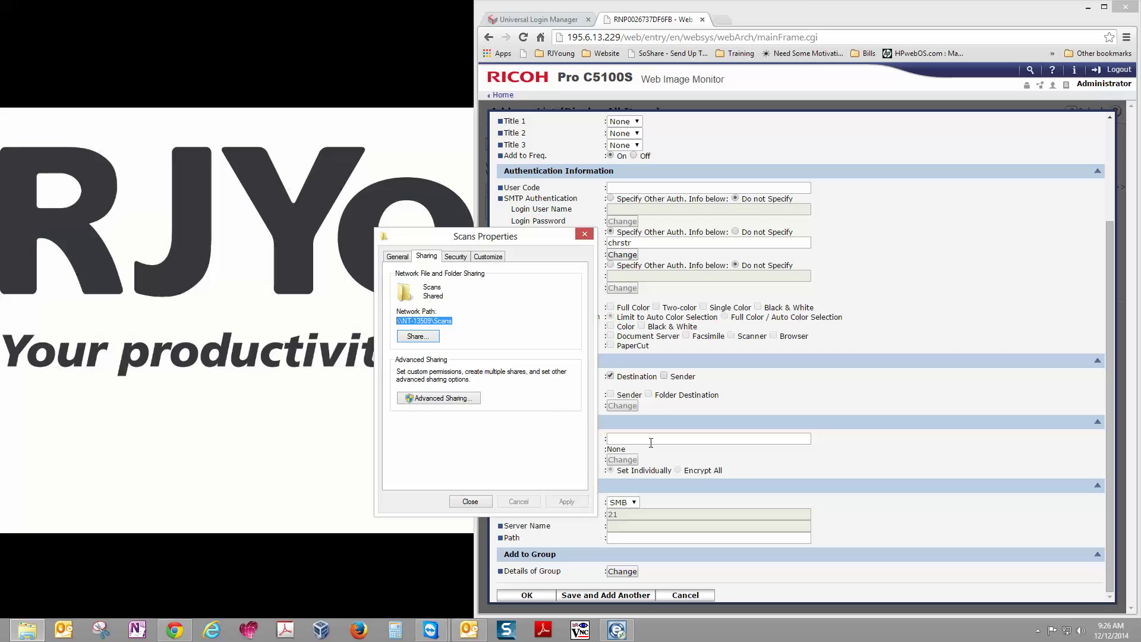
click(652, 540)
right_click(645, 536)
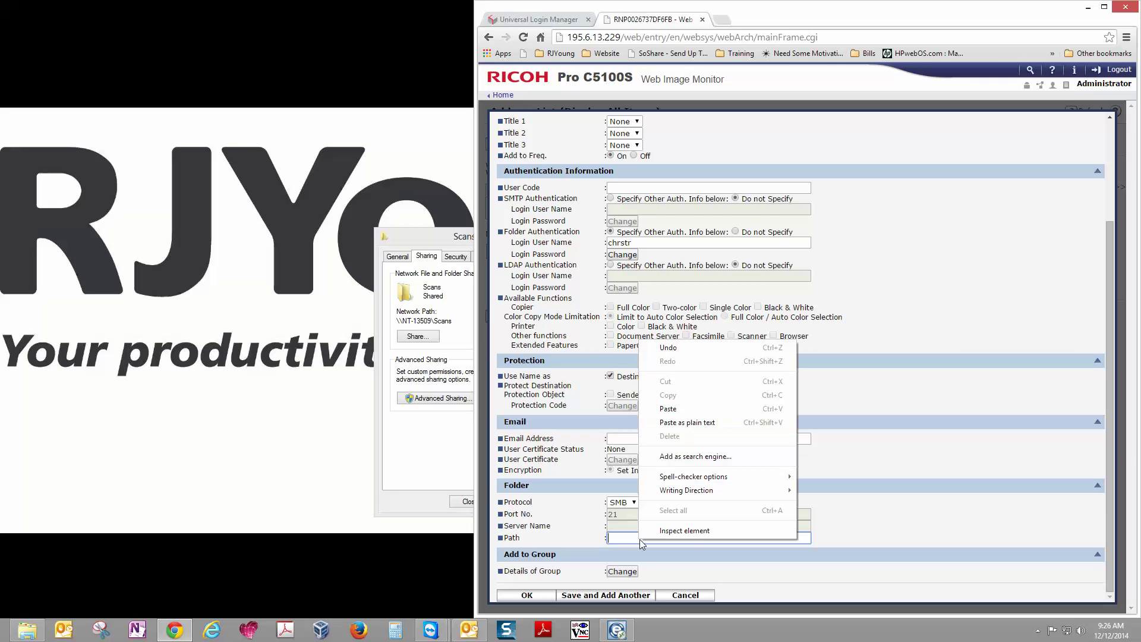
click(710, 412)
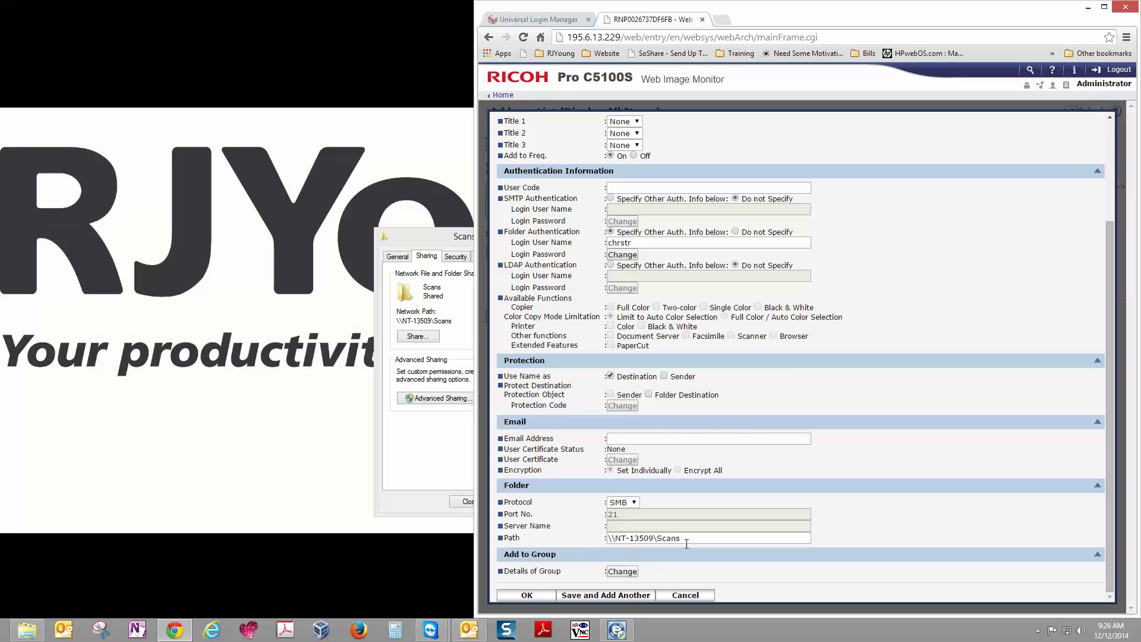
click(527, 595)
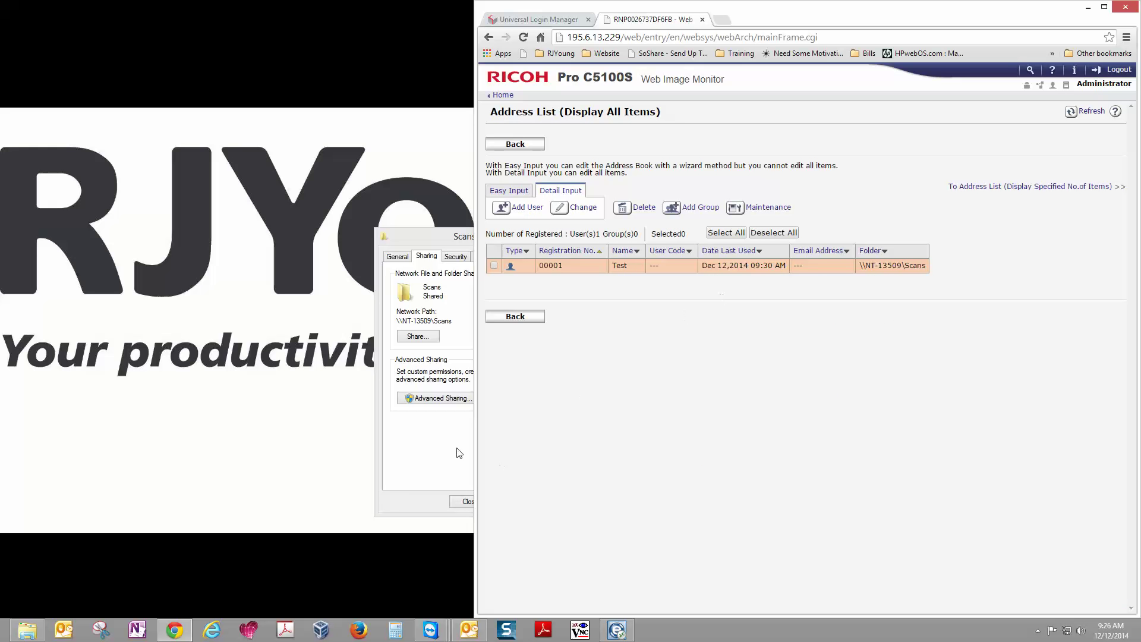
- Close the Scans Properties window and reopen File Explorer
click(425, 455)
click(471, 505)
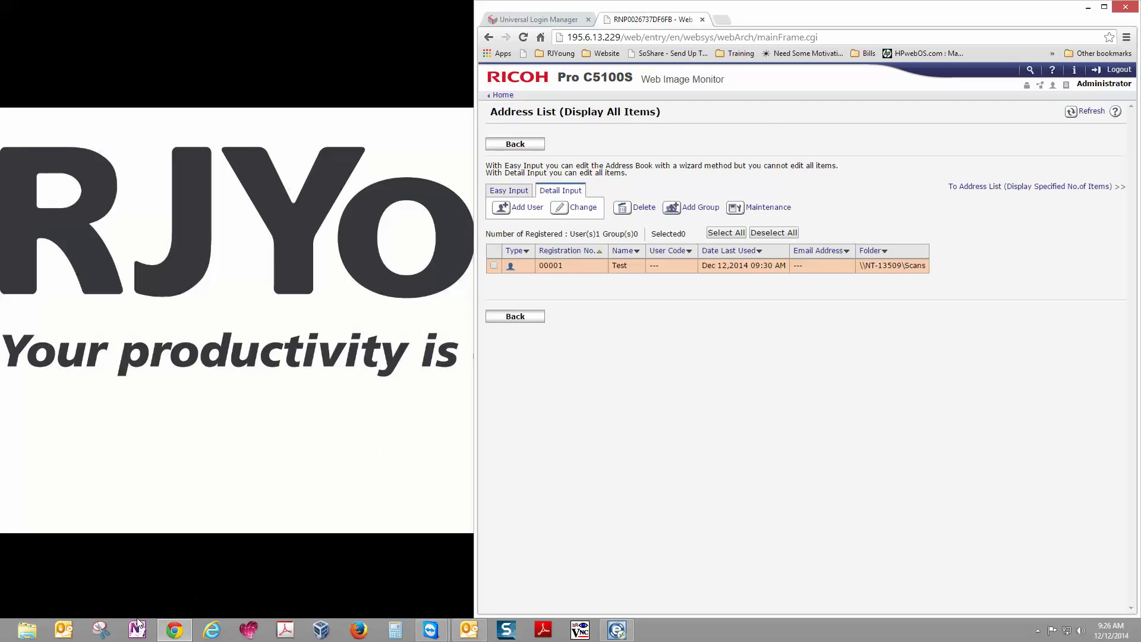
click(27, 630)
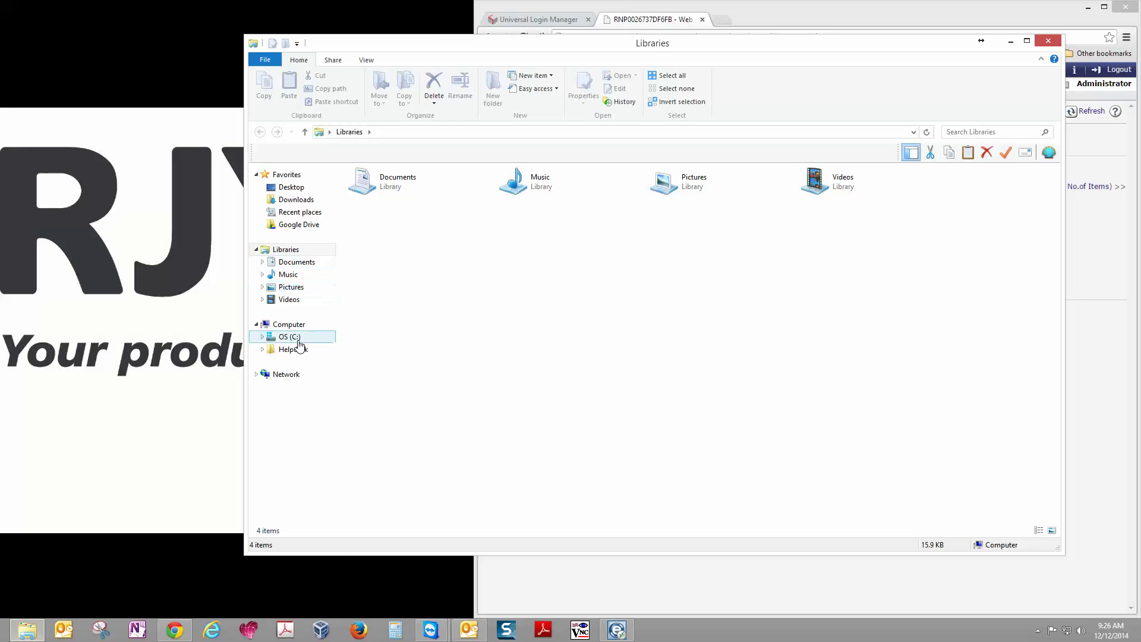
- Create a Scans shortcut on C:, move it to the desktop and close Explorer
click(298, 342)
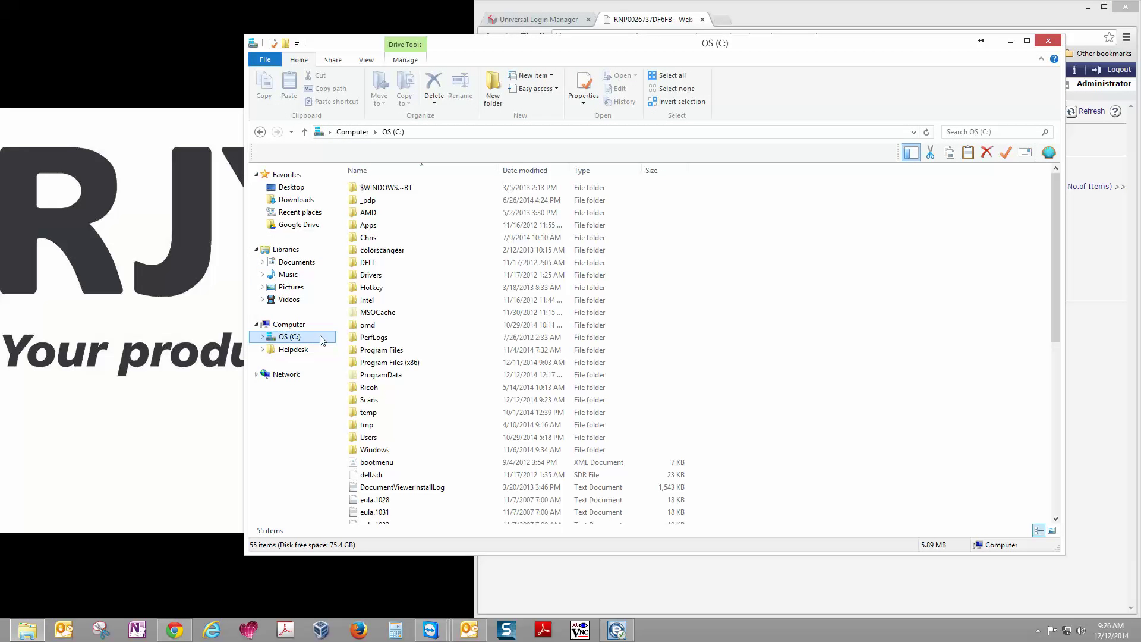
right_click(369, 401)
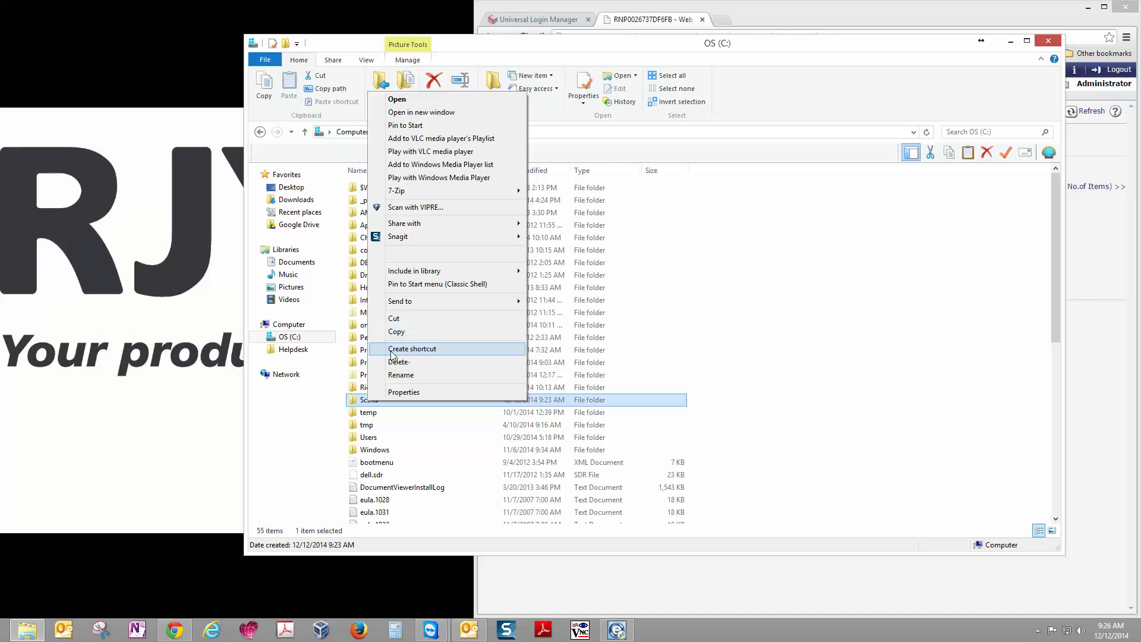
click(427, 349)
drag(1056, 295, 1064, 462)
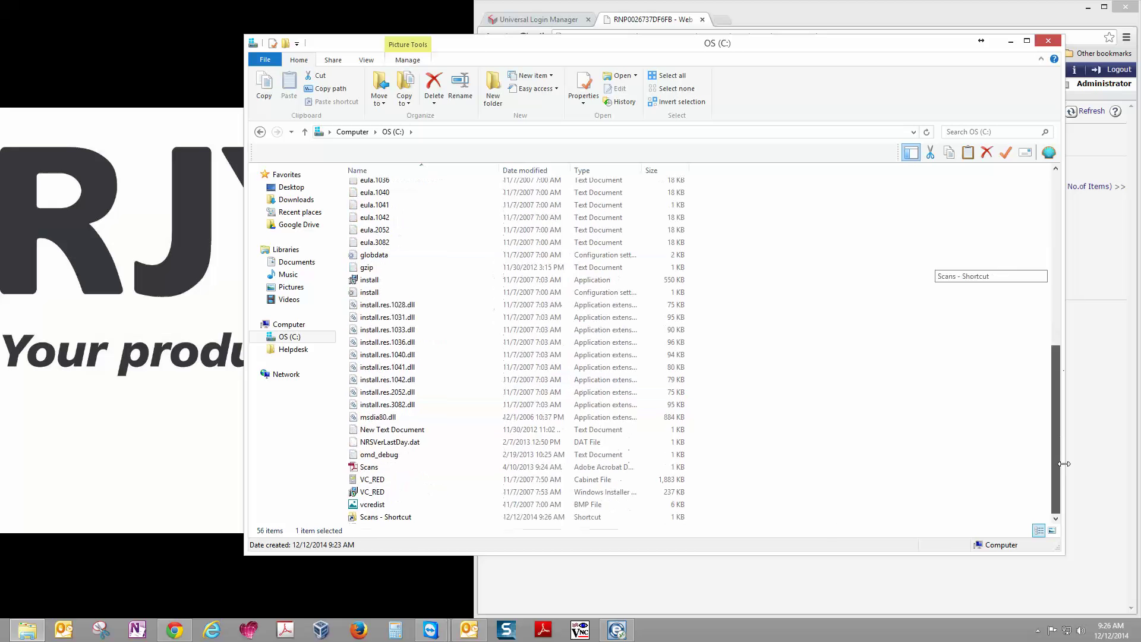
drag(385, 517, 80, 89)
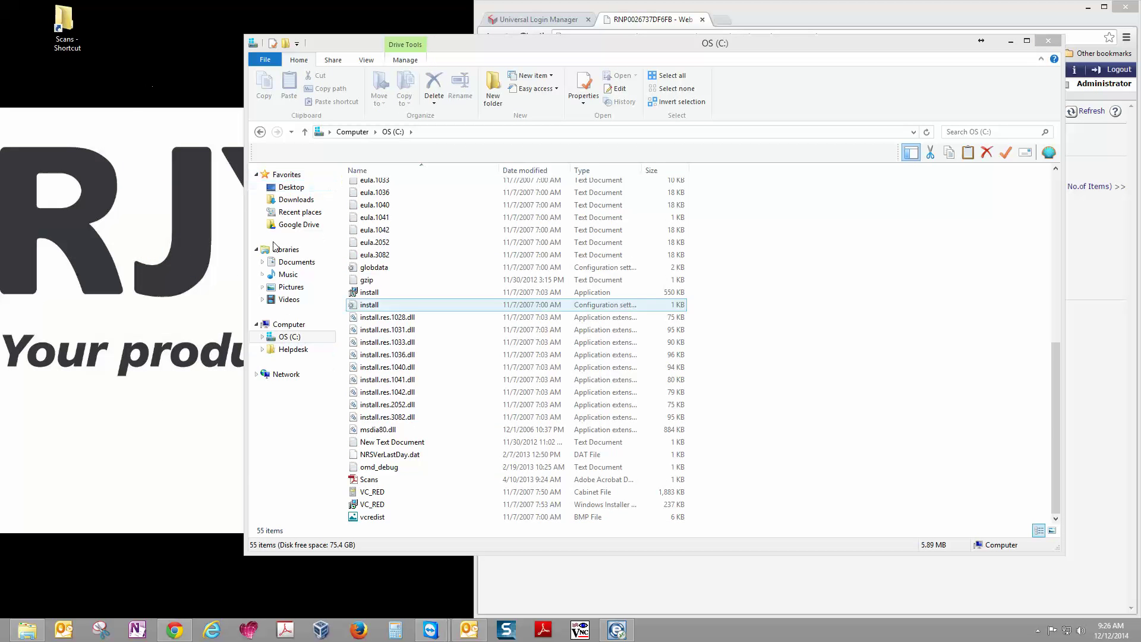
click(1051, 45)
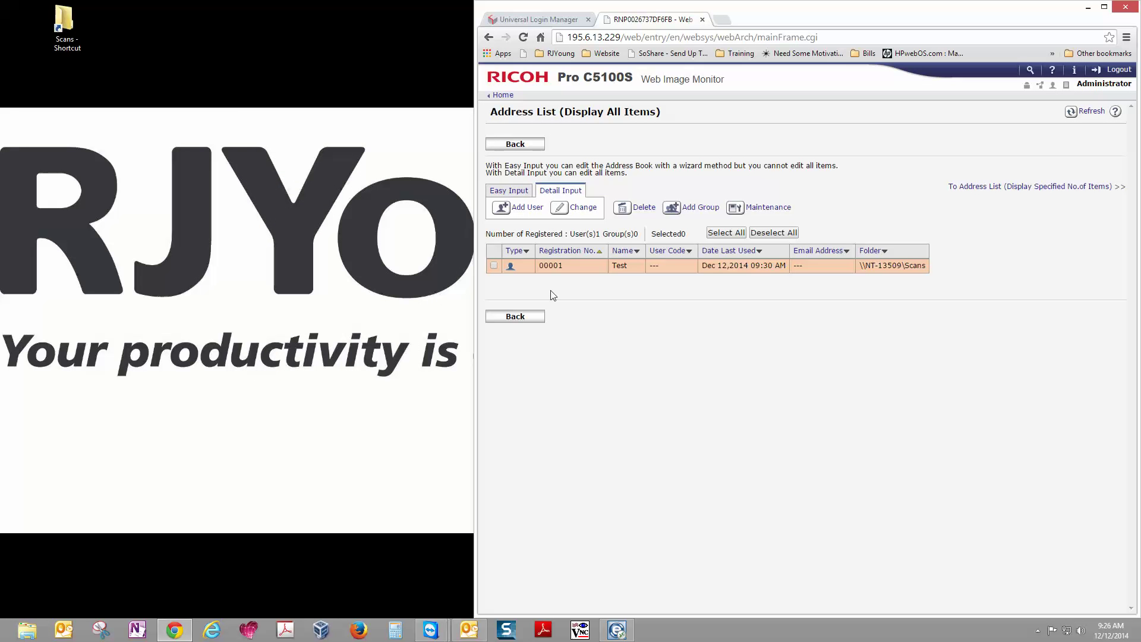